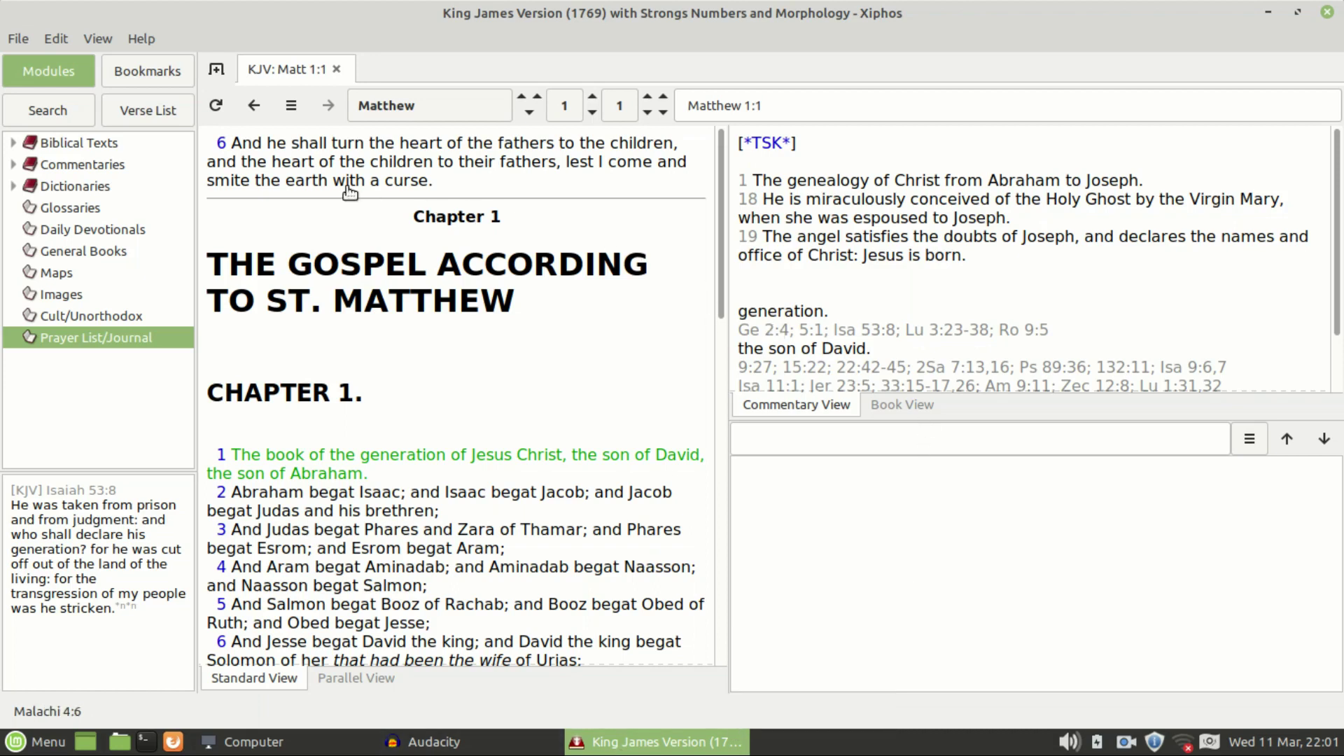
# Step: Read down Matthew chapter 1 and expand the English group of the Biblical Texts modules
pyautogui.moveTo(720, 191); pyautogui.dragTo(829, 744)
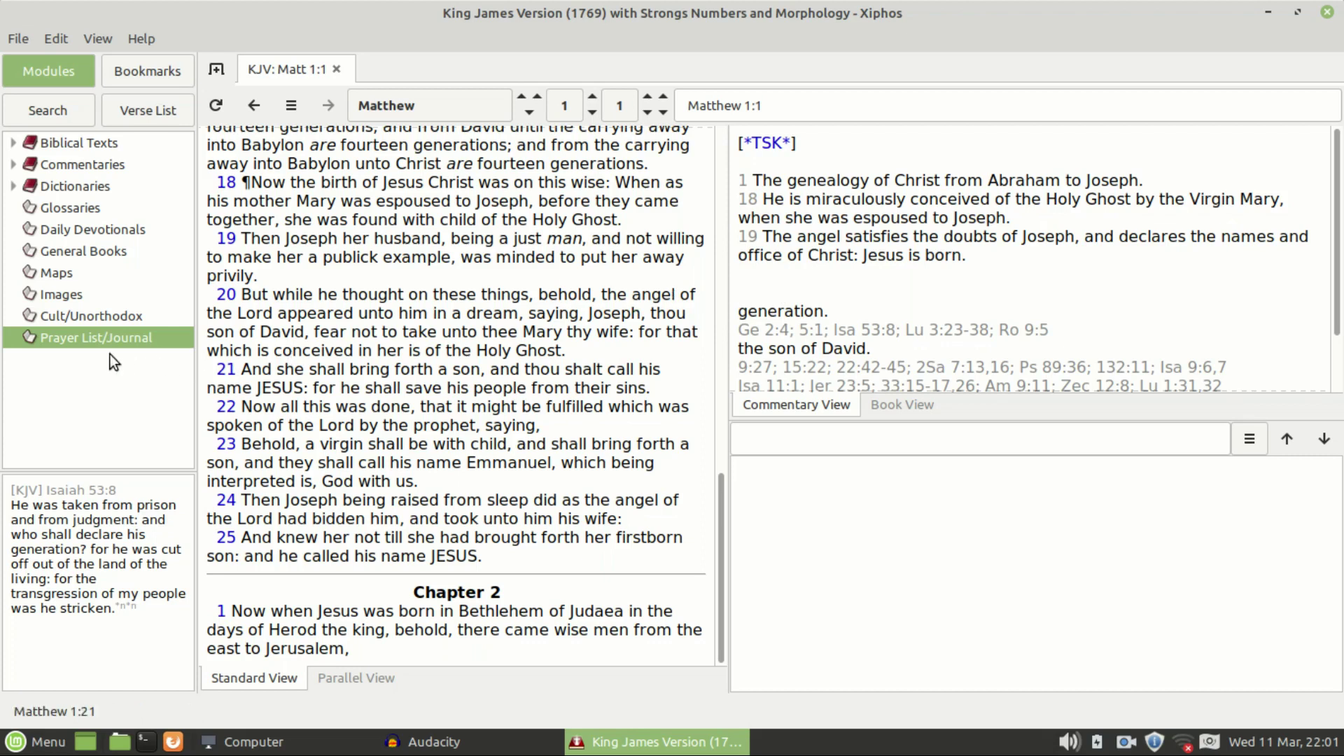
pyautogui.click(60, 137)
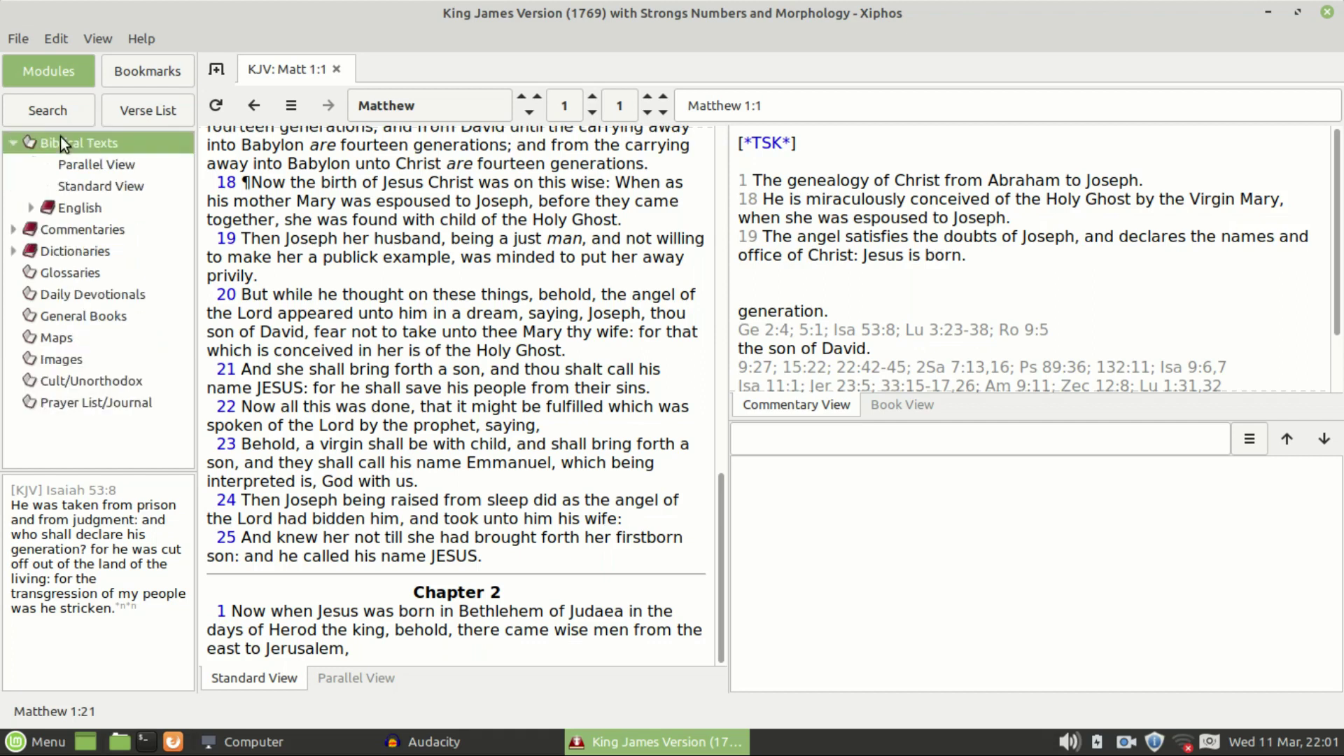
pyautogui.doubleClick(66, 204)
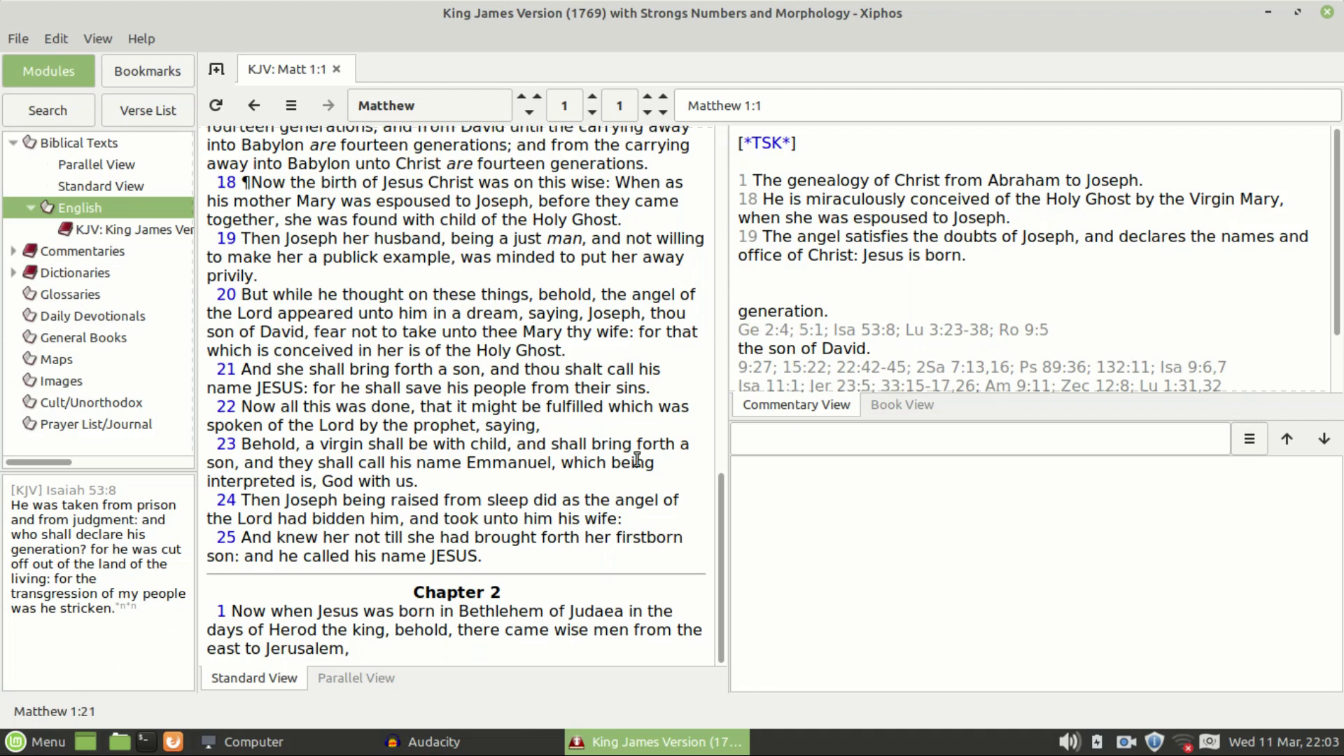
# Step: List the commentary's cross-references for "generation" in Matthew 1:1 and preview Isaiah 53:8
pyautogui.moveTo(719, 511); pyautogui.dragTo(705, 154)
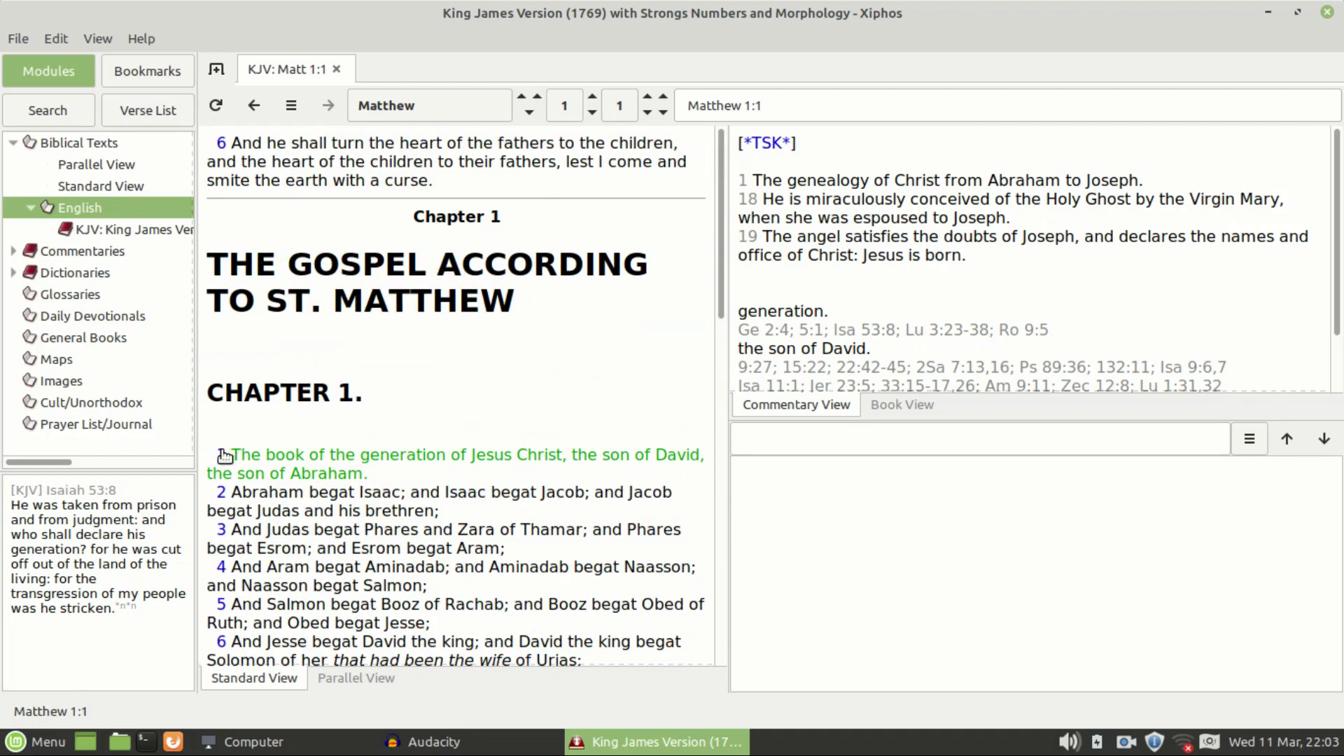
pyautogui.scroll(-2, 223, 453)
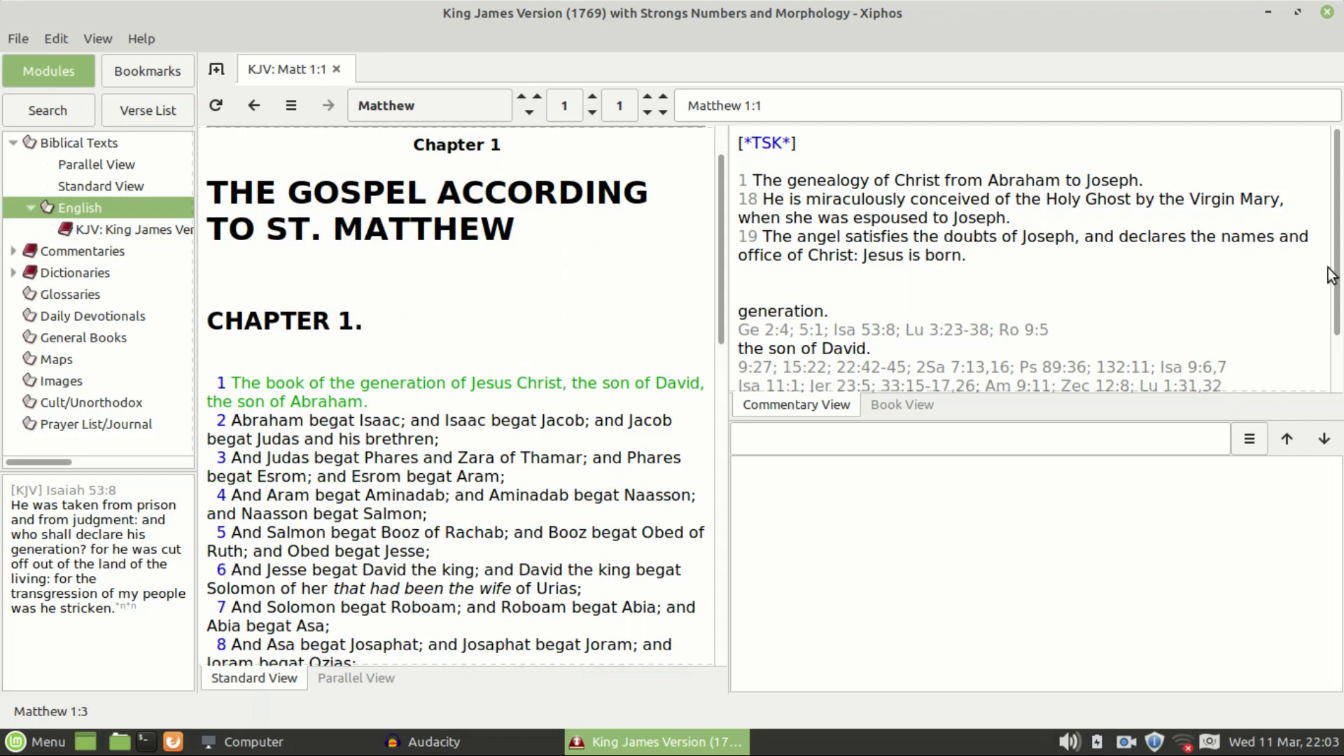
pyautogui.scroll(-2, 1337, 265)
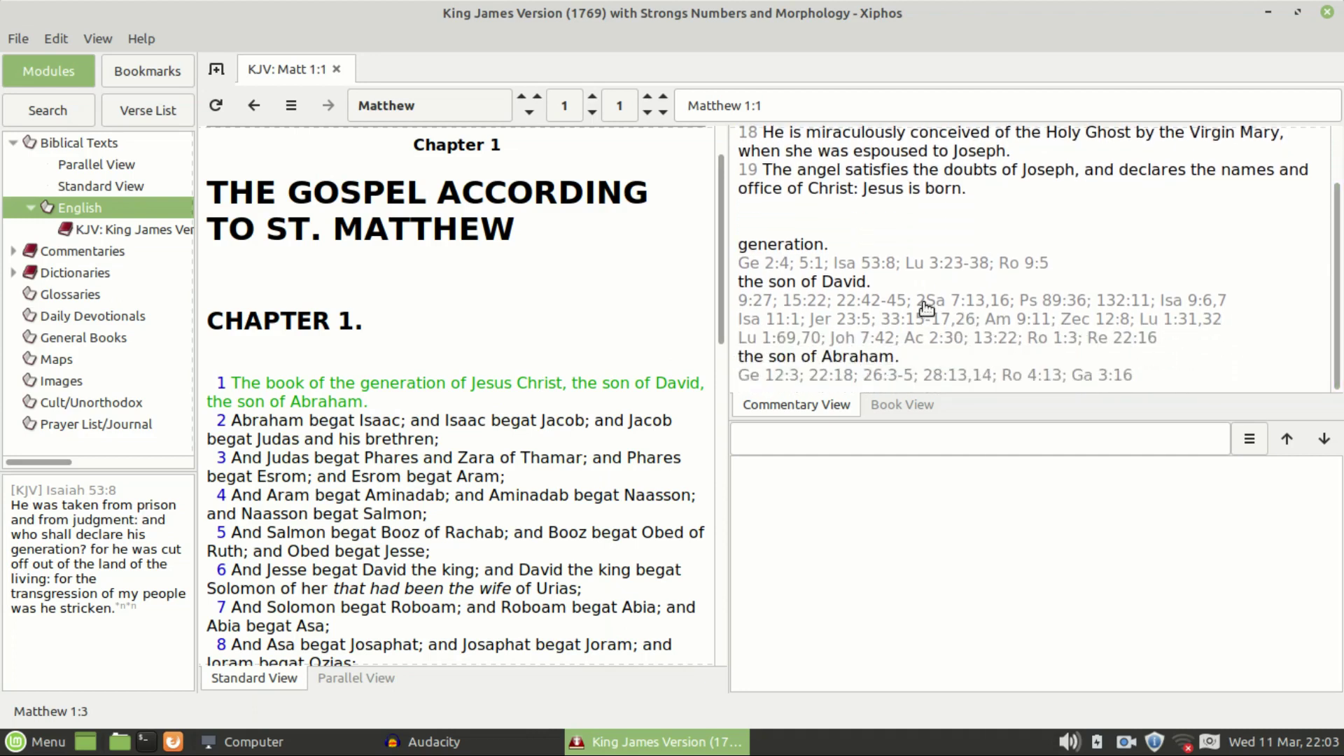
pyautogui.click(873, 267)
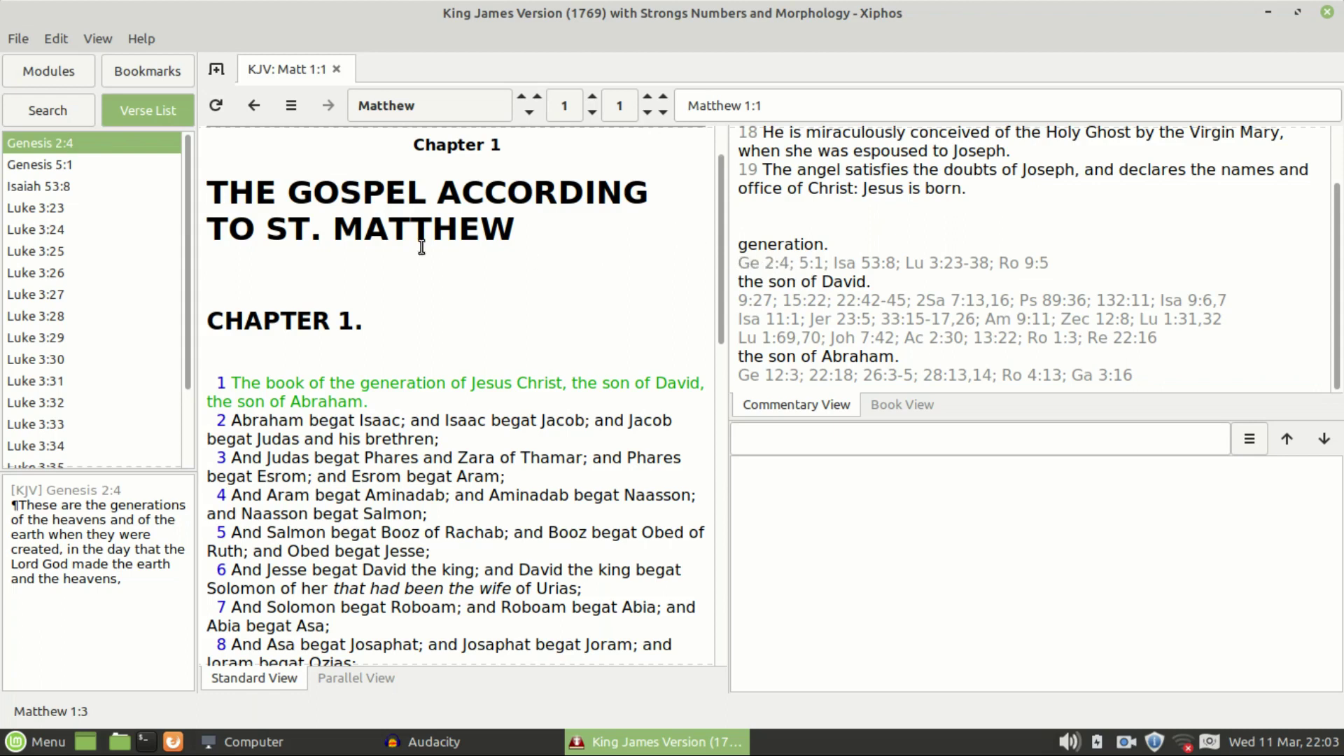
pyautogui.click(44, 190)
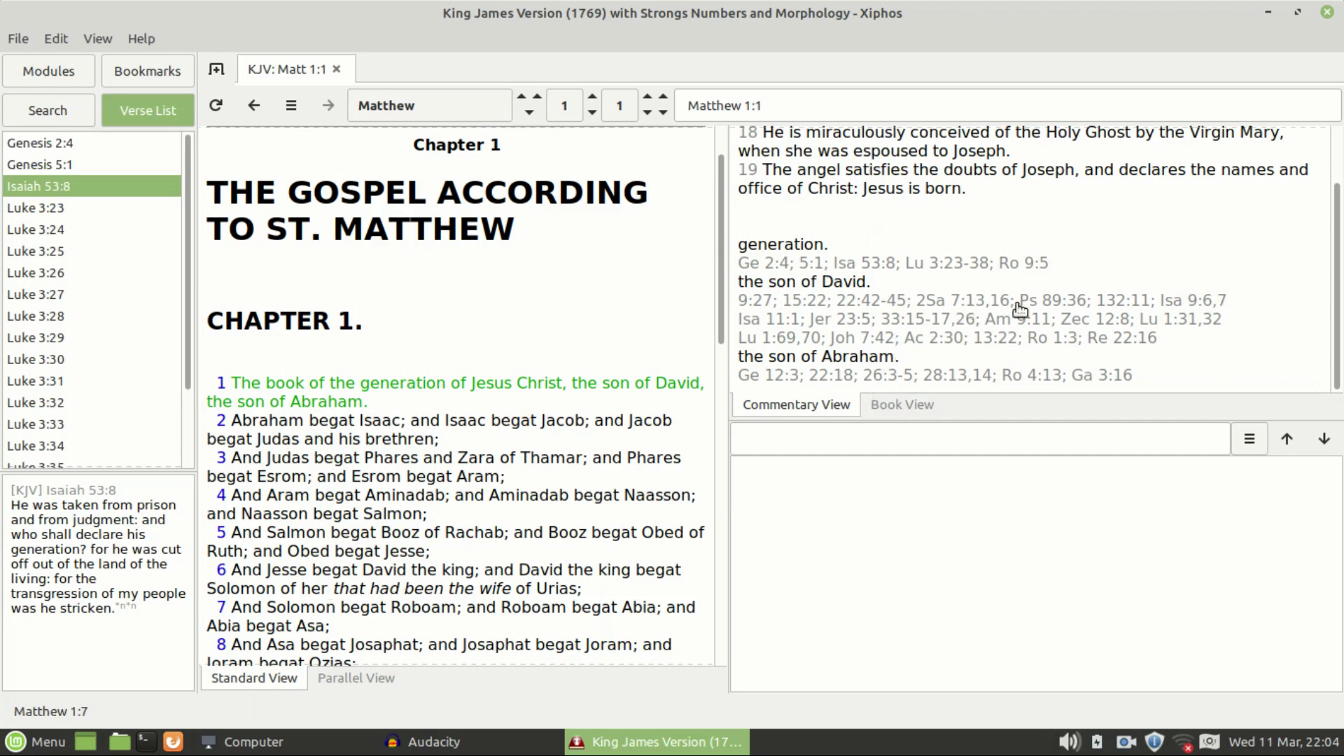
# Step: List the commentary's cross-references for "the son of David" and preview Psalms 89:36 and Matthew 9:27
pyautogui.click(1056, 299)
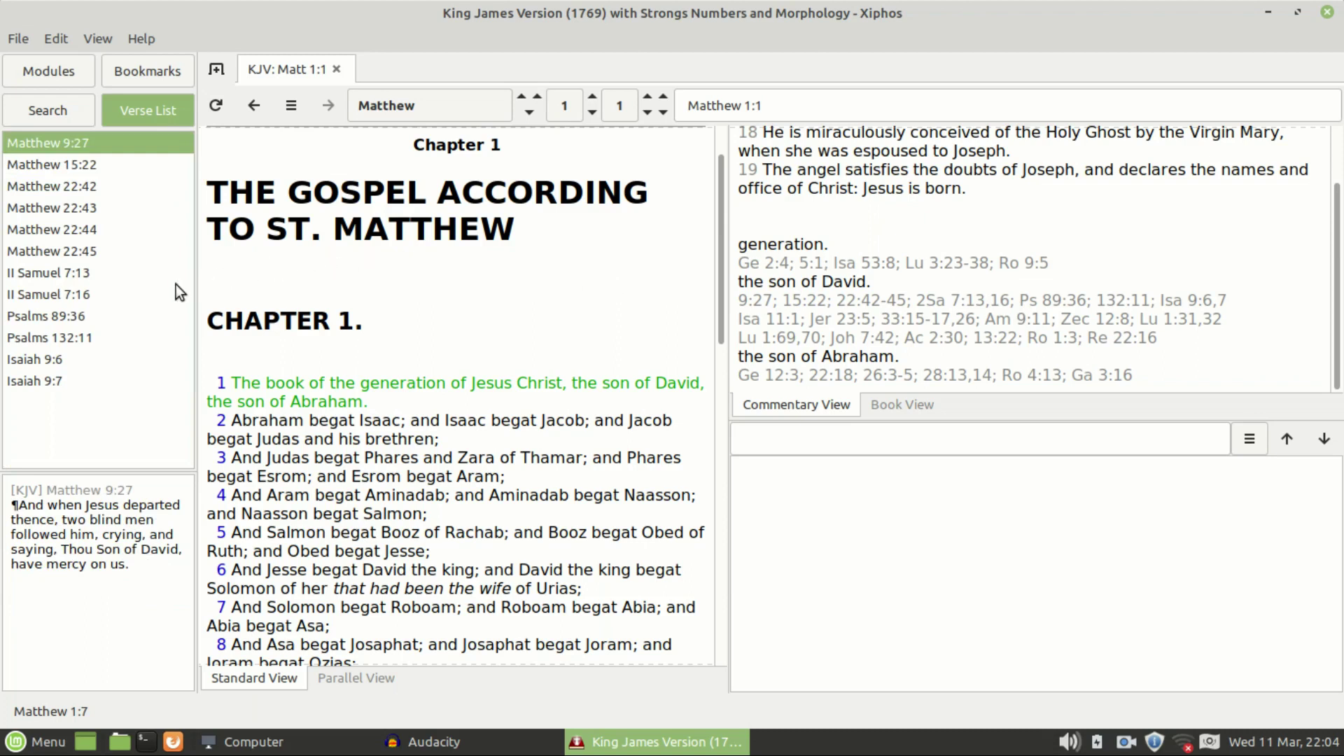
pyautogui.click(28, 318)
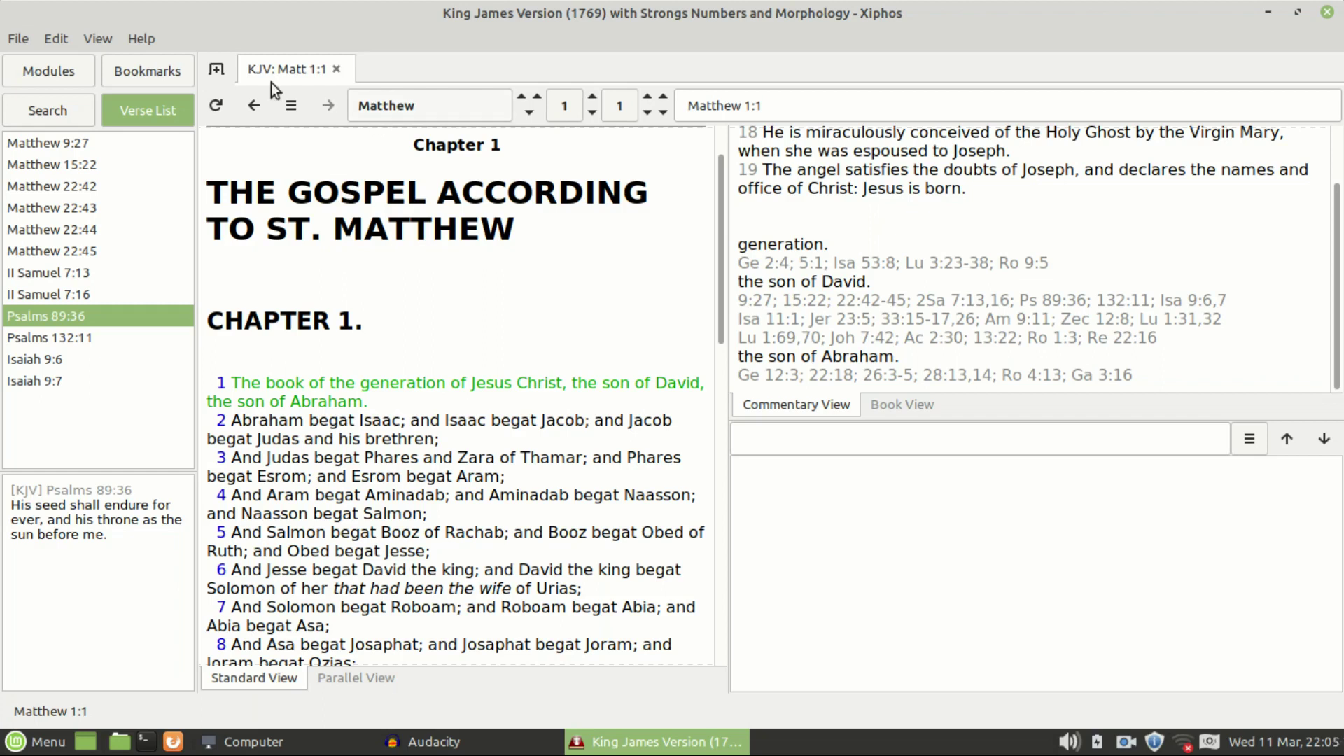
pyautogui.click(59, 148)
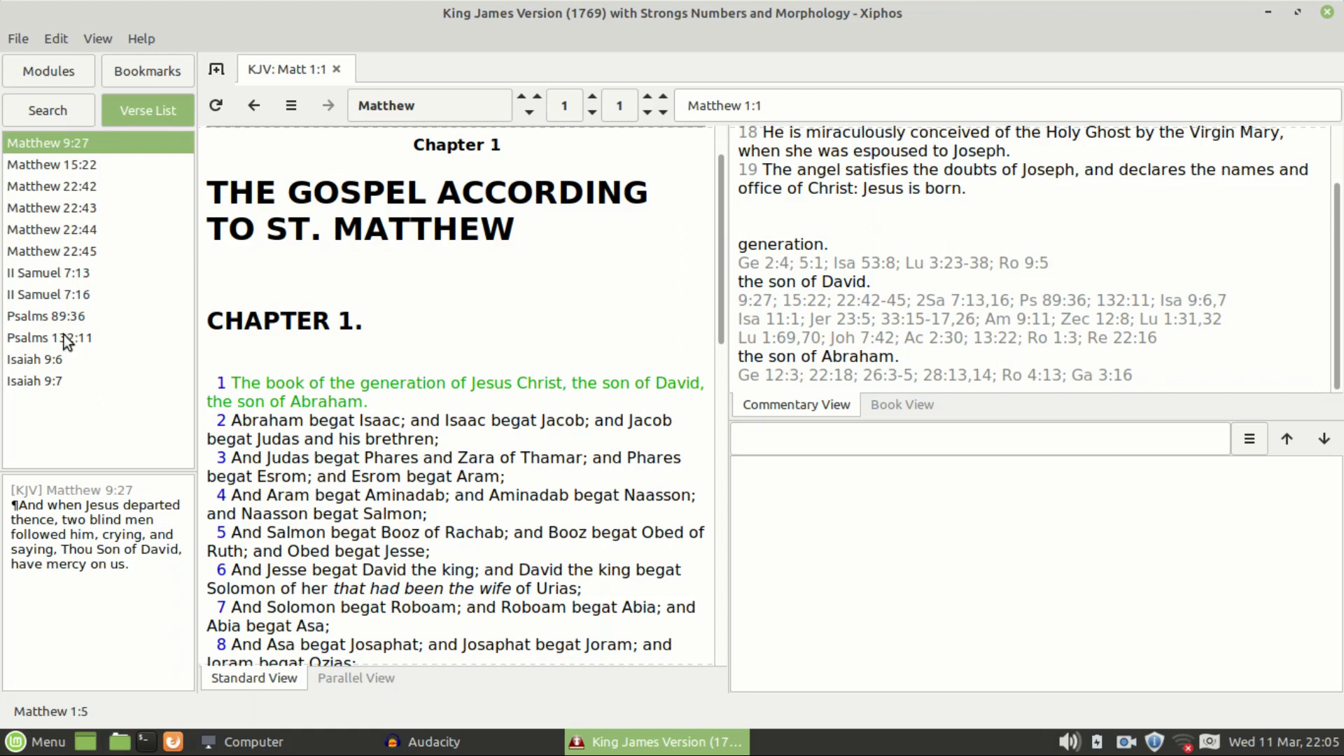
# Step: Search the Bible module for "lord" using the optimised search type
pyautogui.click(43, 110)
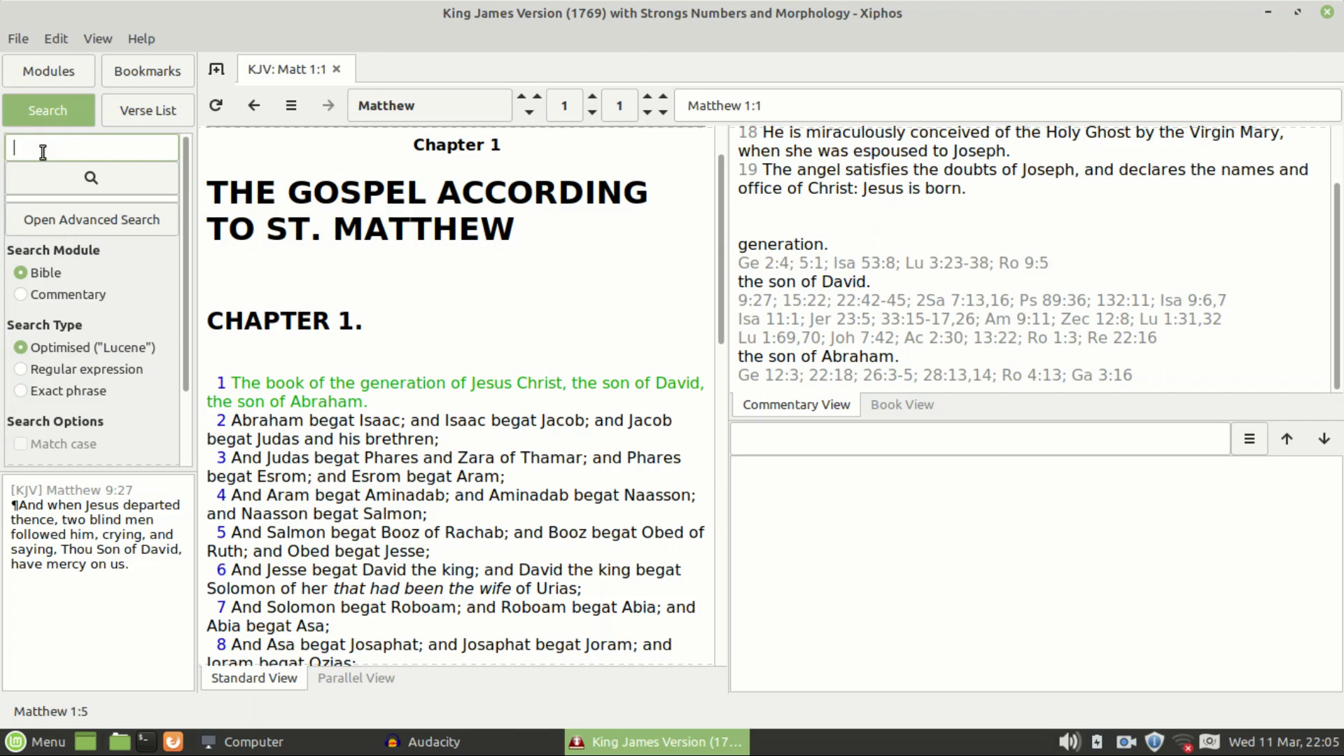
pyautogui.write('lord')
pyautogui.click(81, 178)
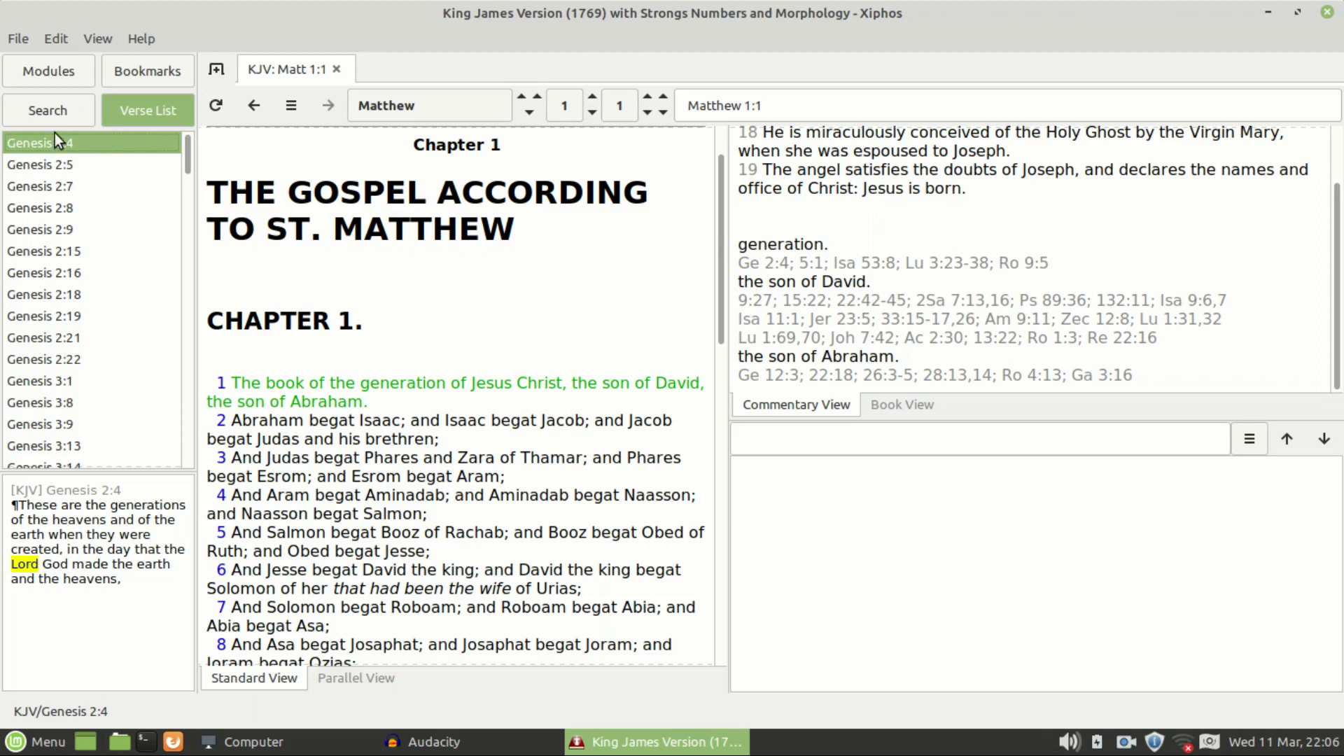
# Step: Replace the search term with "angel" and search the Bible module again
pyautogui.click(59, 119)
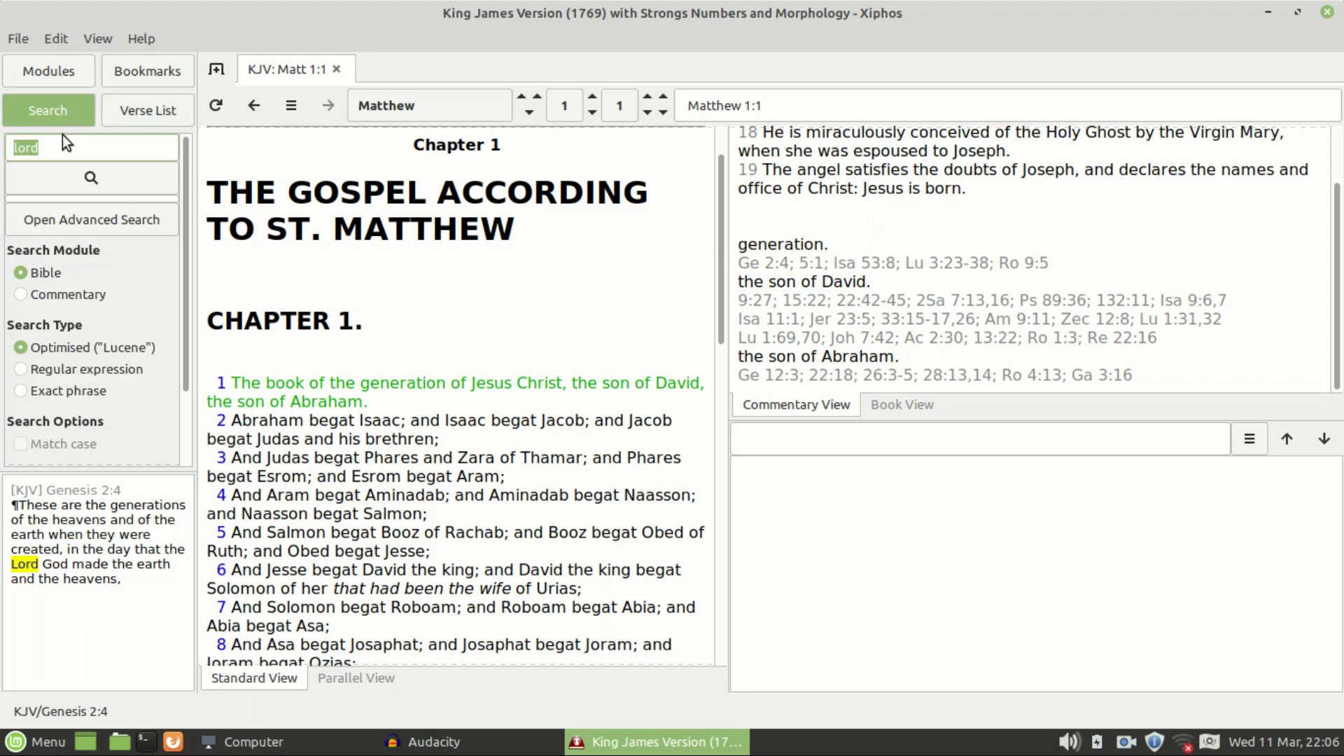
pyautogui.click(60, 140)
pyautogui.press('BackSpace')
pyautogui.press('BackSpace')
pyautogui.press('BackSpace')
pyautogui.press('BackSpace')
pyautogui.write('angel')
pyautogui.click(31, 166)
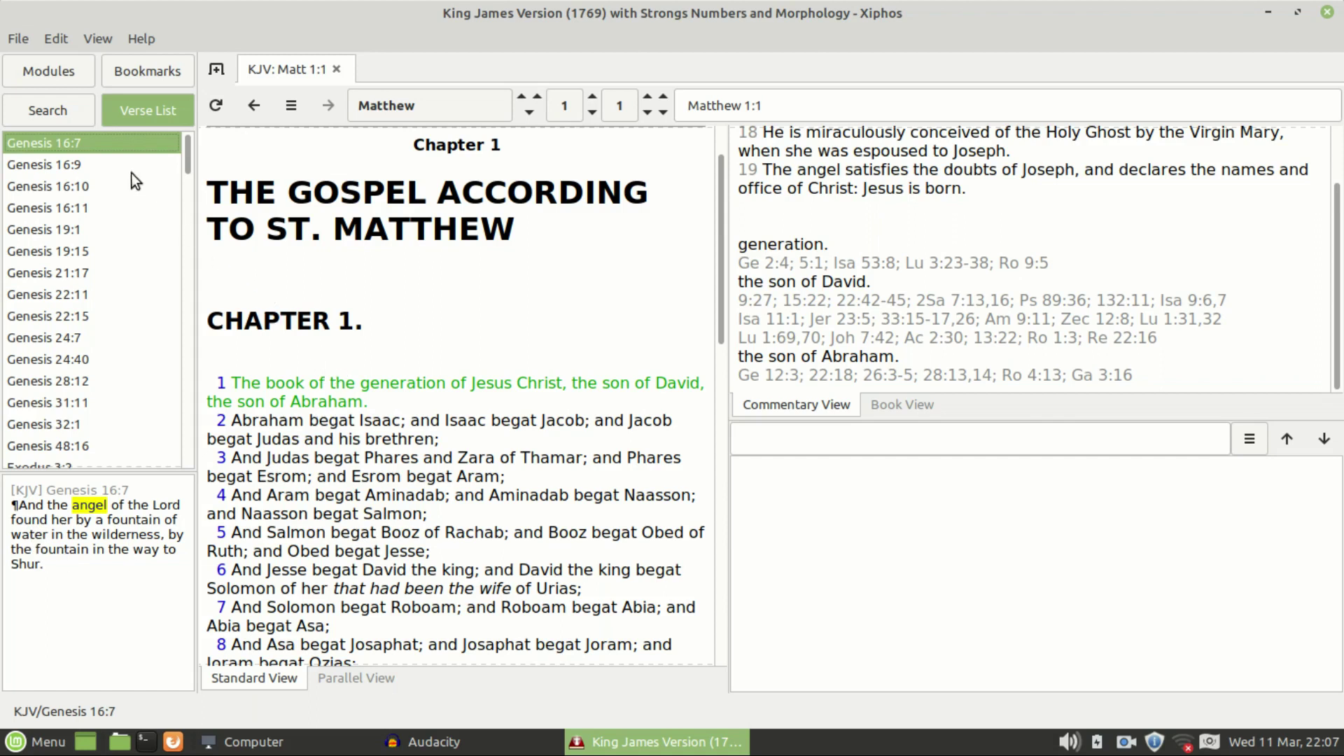
# Step: Open a second Bible text tab and set it to Matthew chapter 25
pyautogui.click(21, 40)
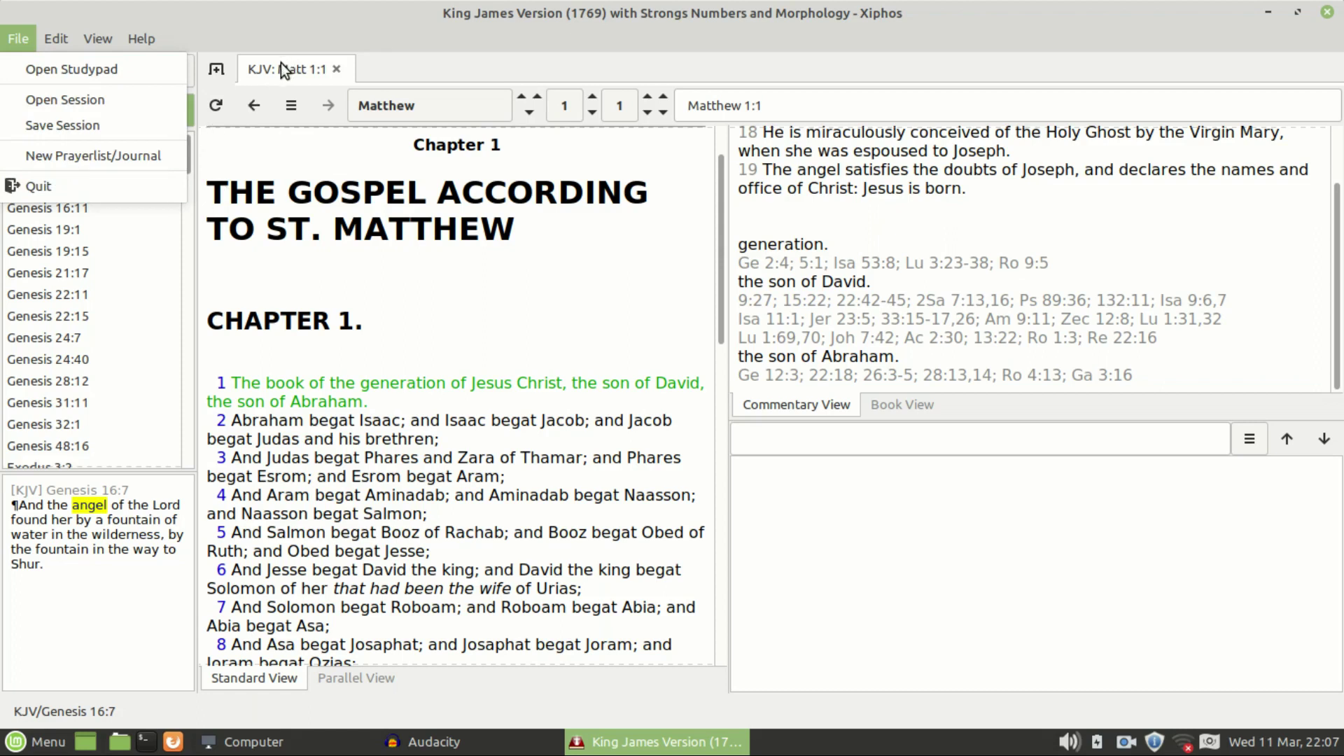
pyautogui.click(216, 72)
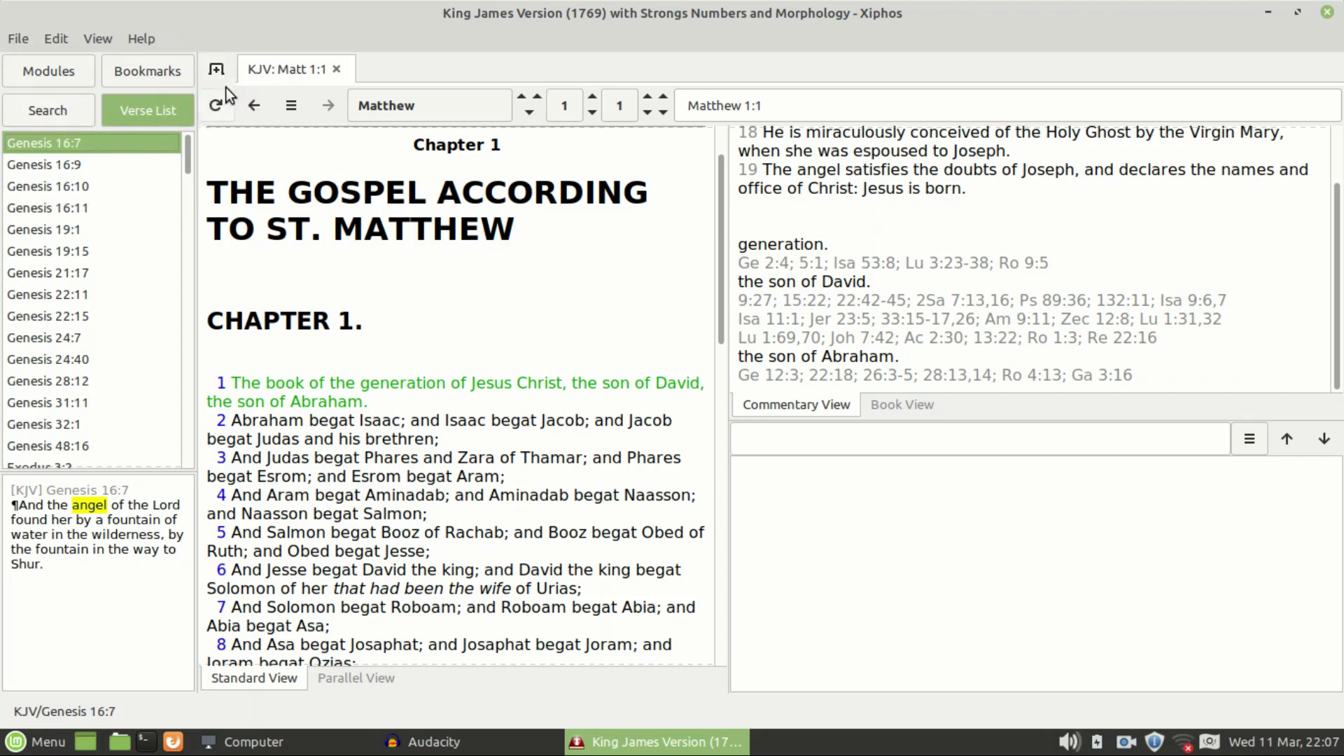
pyautogui.click(216, 73)
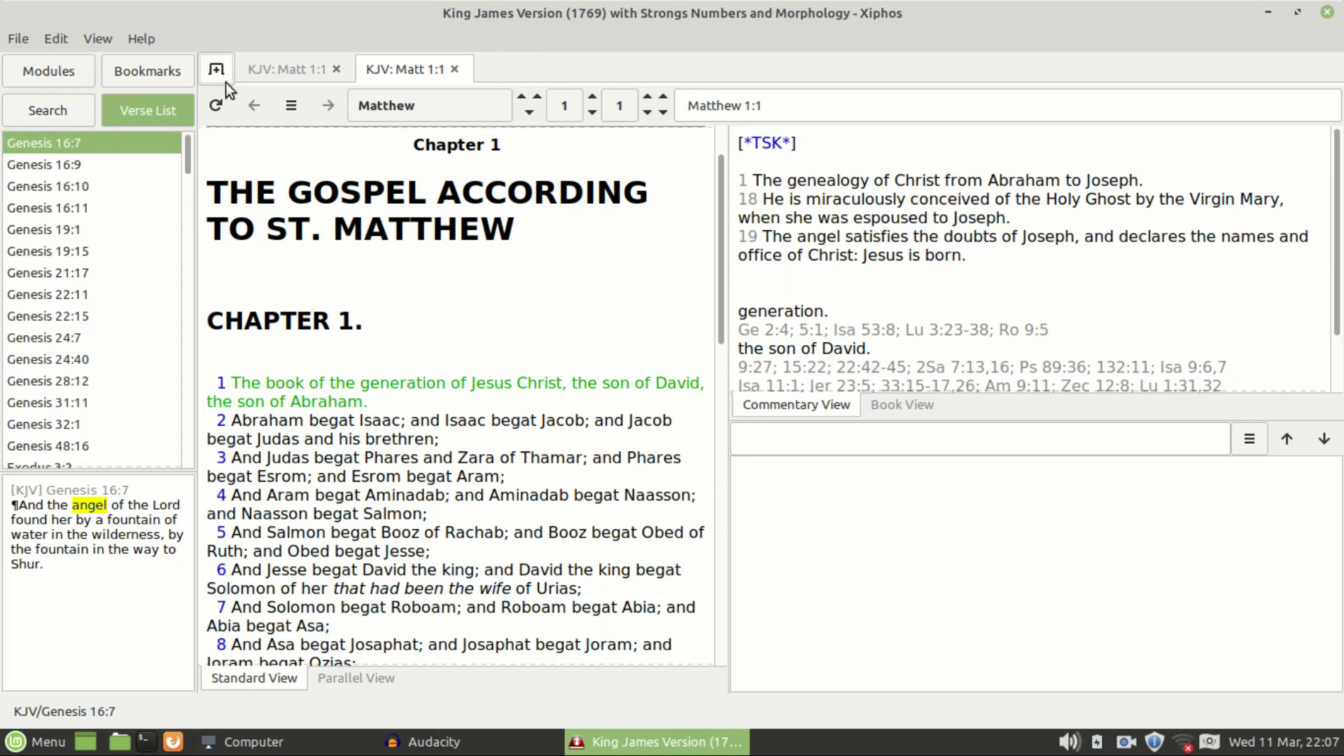
pyautogui.click(553, 106)
pyautogui.click(556, 120)
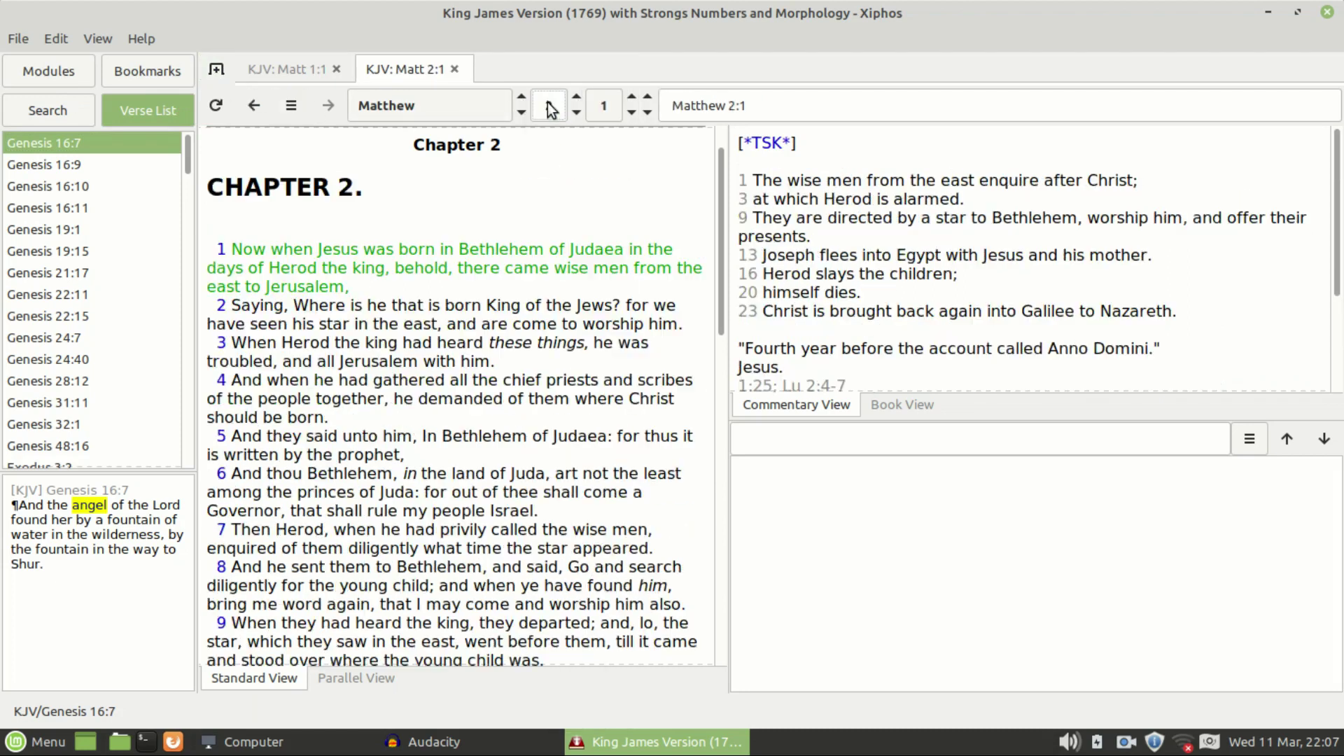
pyautogui.click(551, 108)
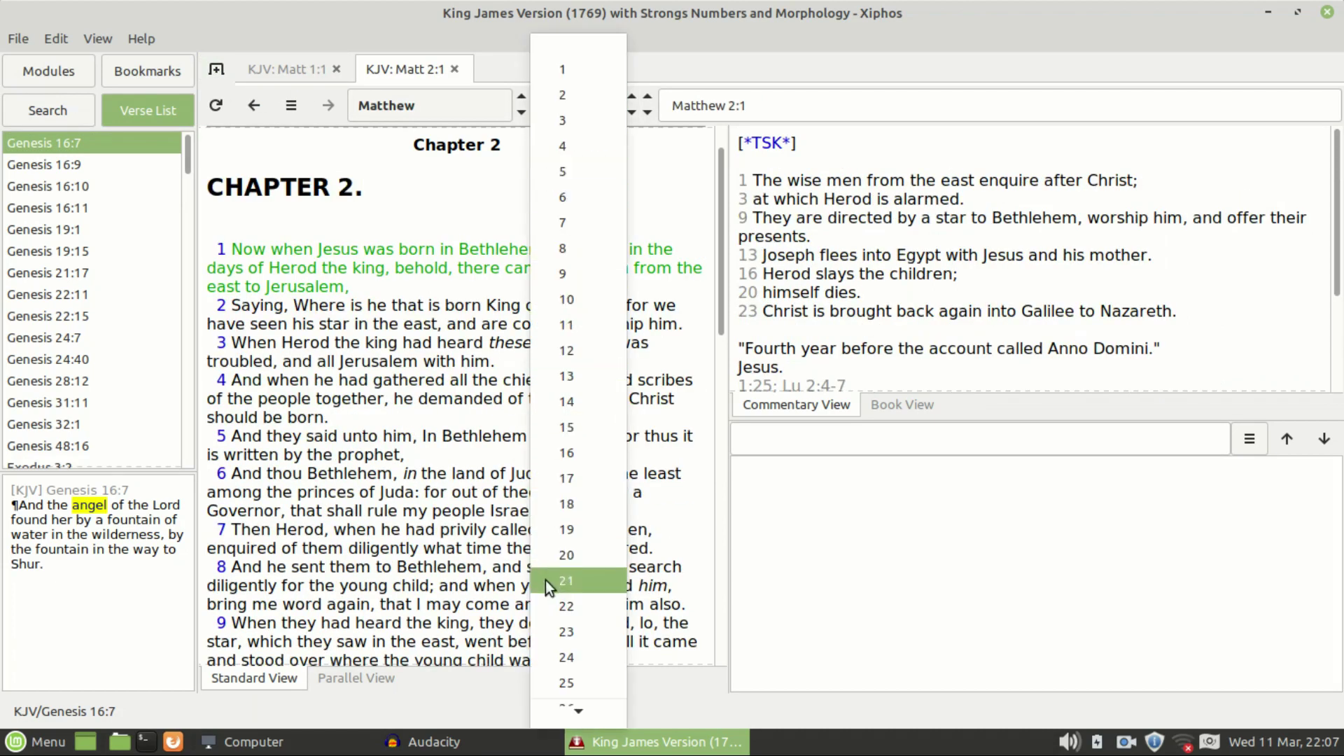
pyautogui.click(559, 677)
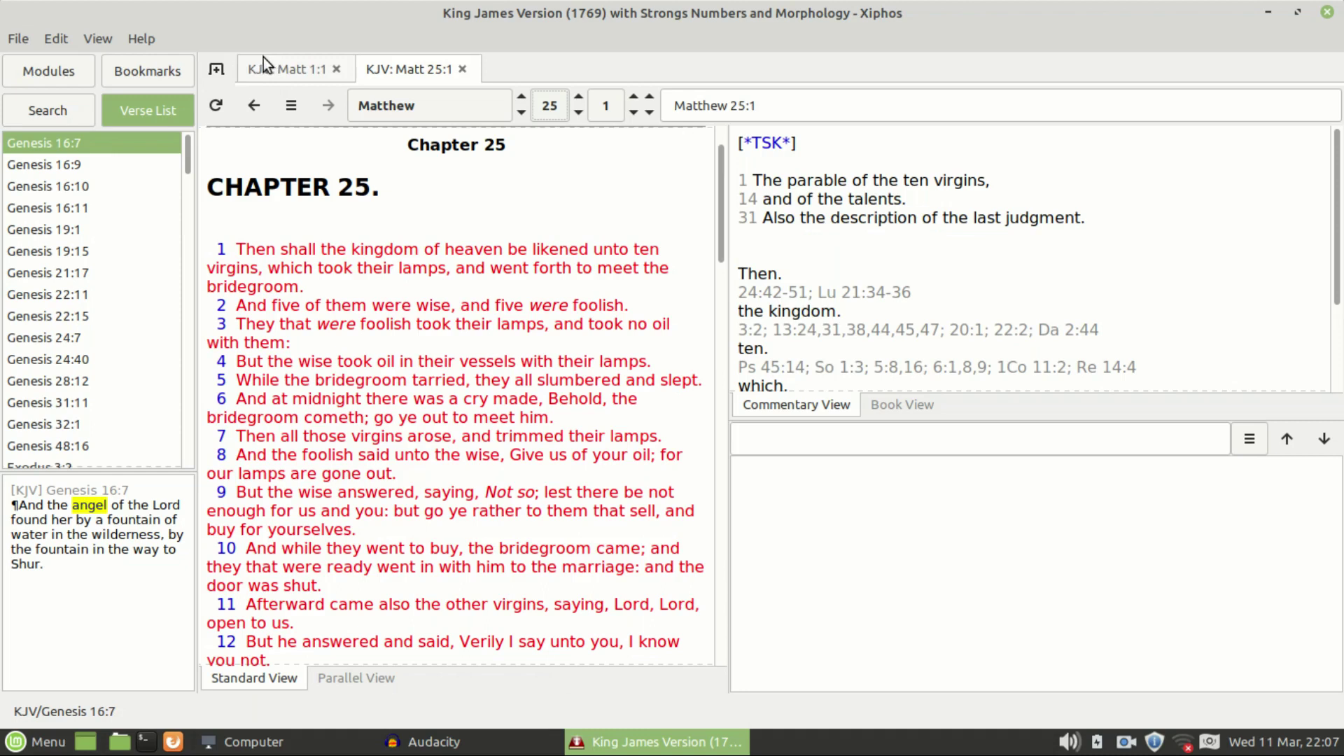
# Step: Open a third Bible text tab at Matthew chapter 27 and switch between it and the Matthew 25 tab
pyautogui.click(217, 70)
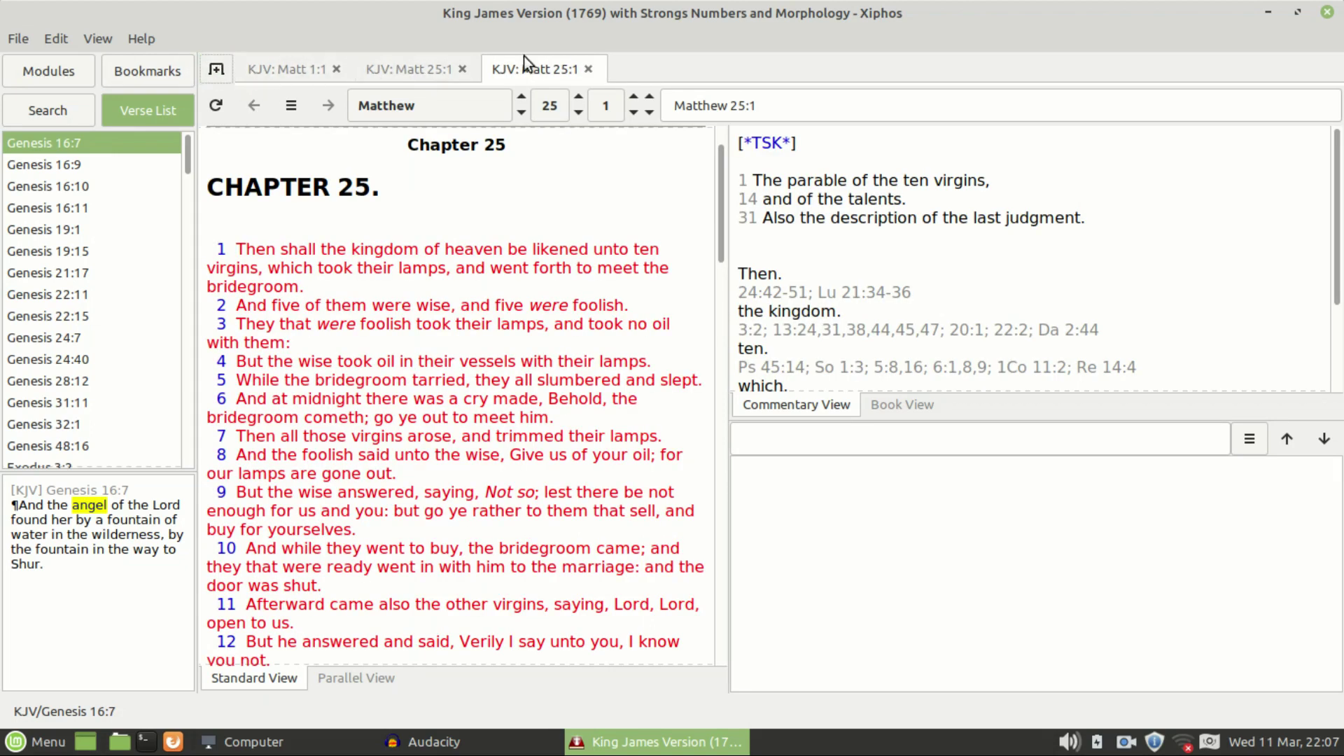
pyautogui.click(555, 104)
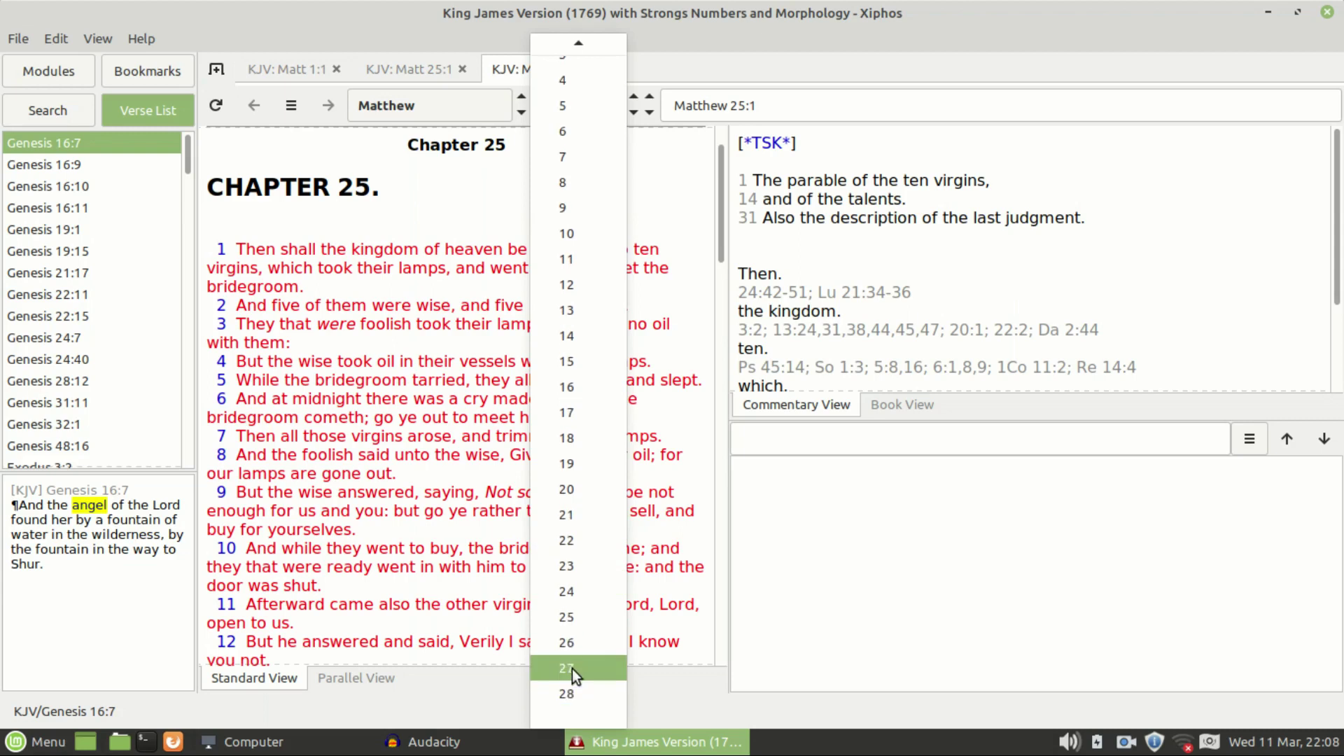
pyautogui.click(572, 670)
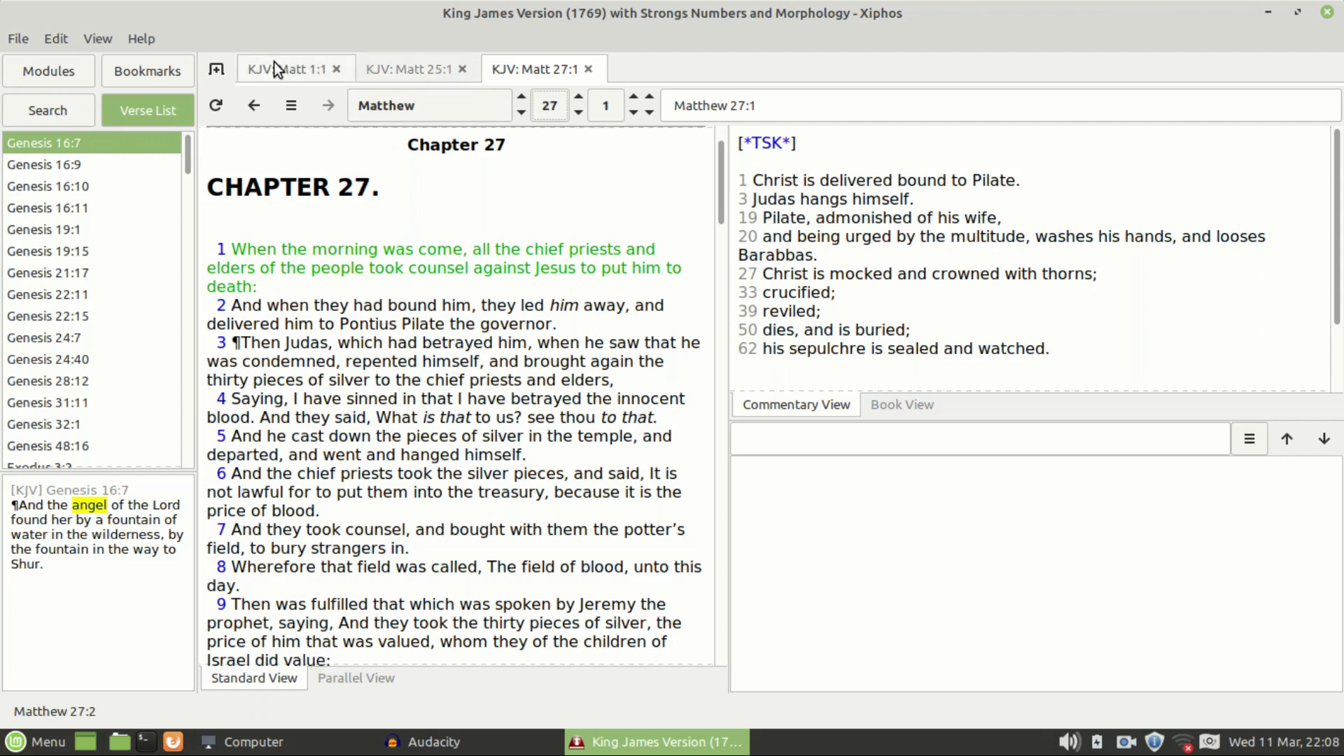
pyautogui.click(394, 75)
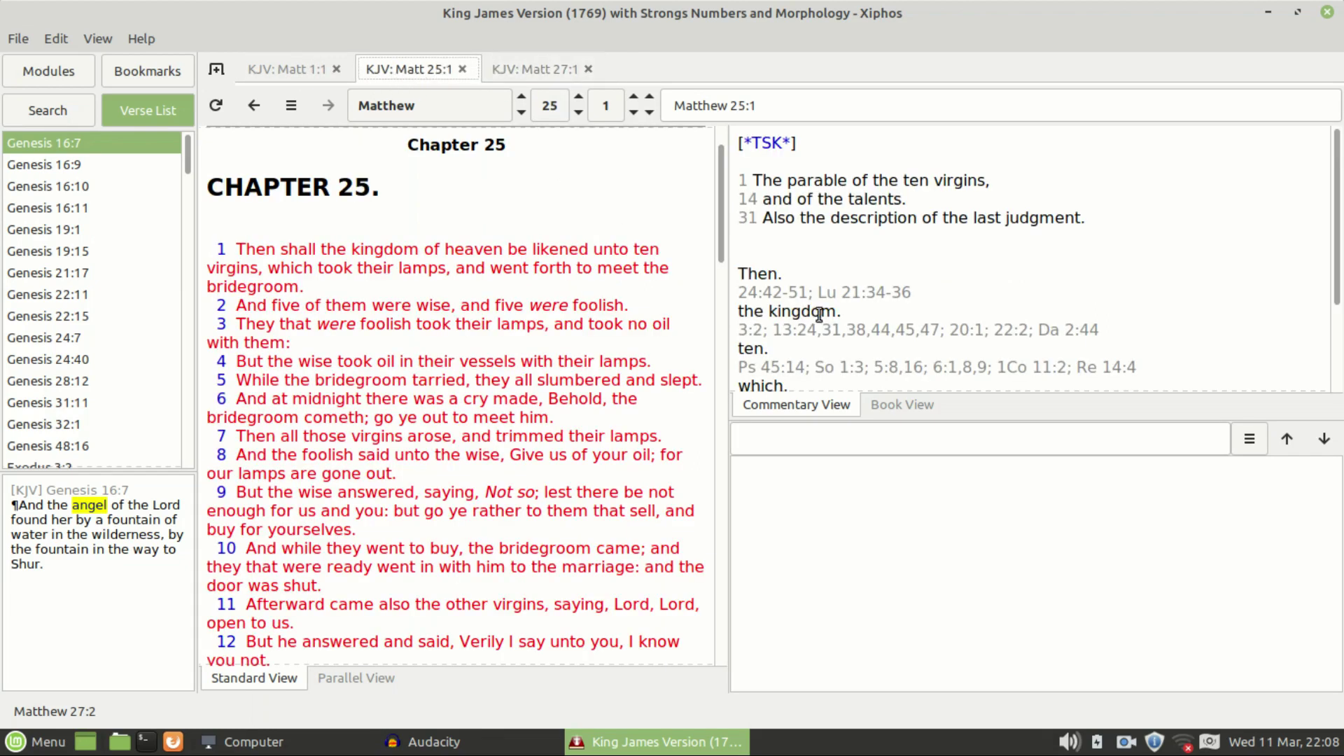
pyautogui.click(527, 70)
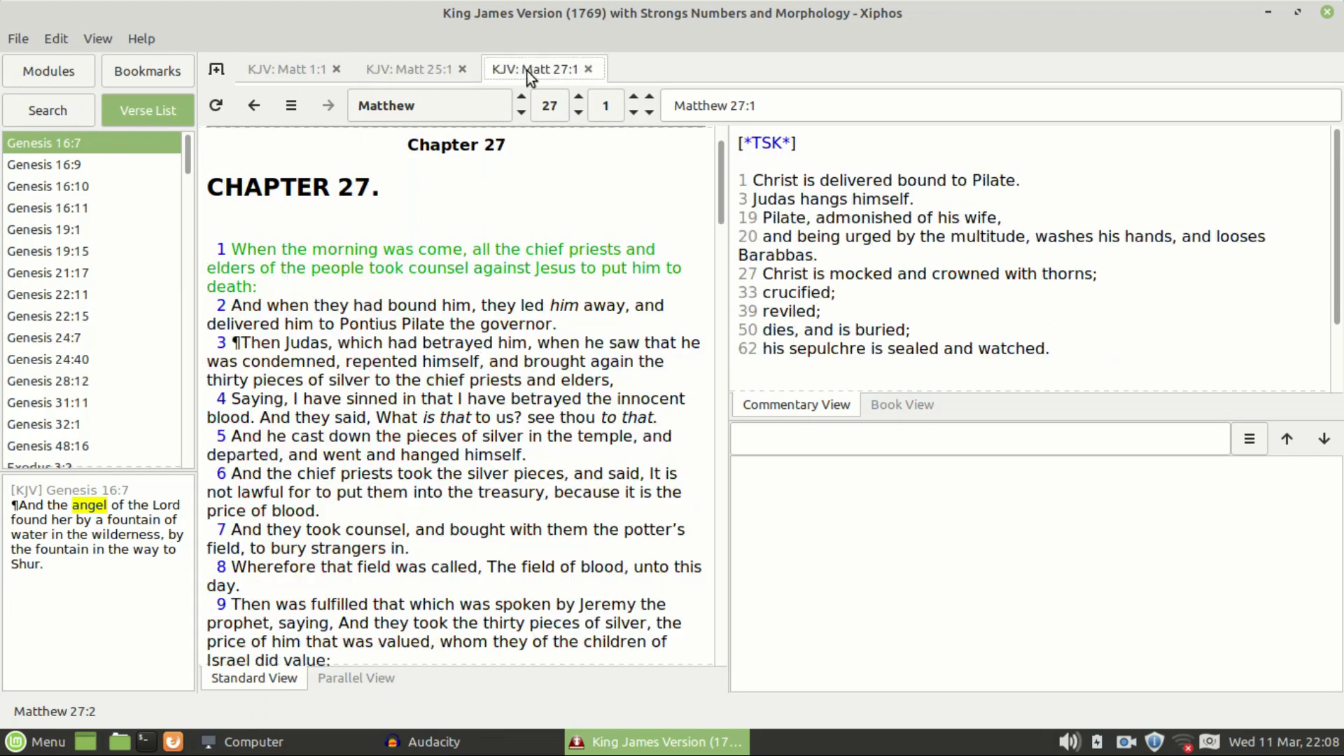
# Step: View the Module Manager's module source and install options, then close it
pyautogui.click(17, 42)
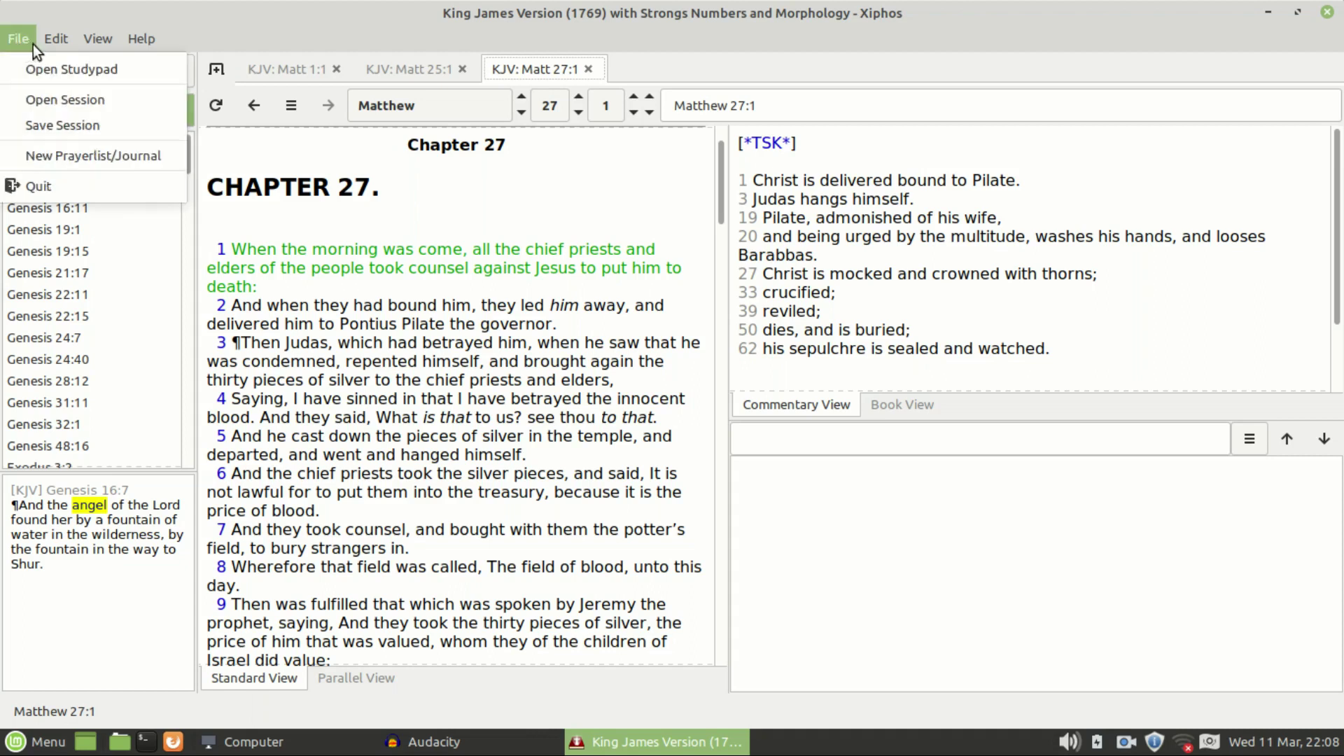
pyautogui.moveTo(49, 41)
pyautogui.click(326, 26)
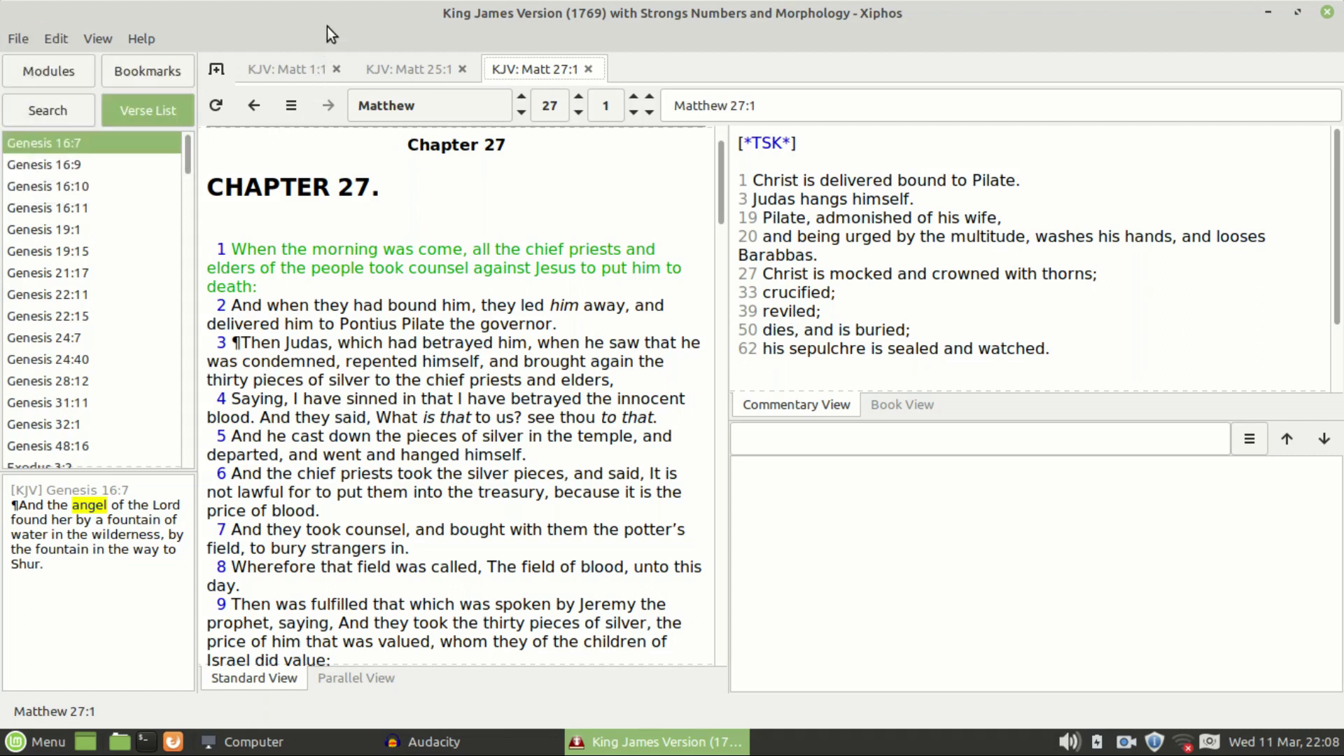
pyautogui.click(18, 39)
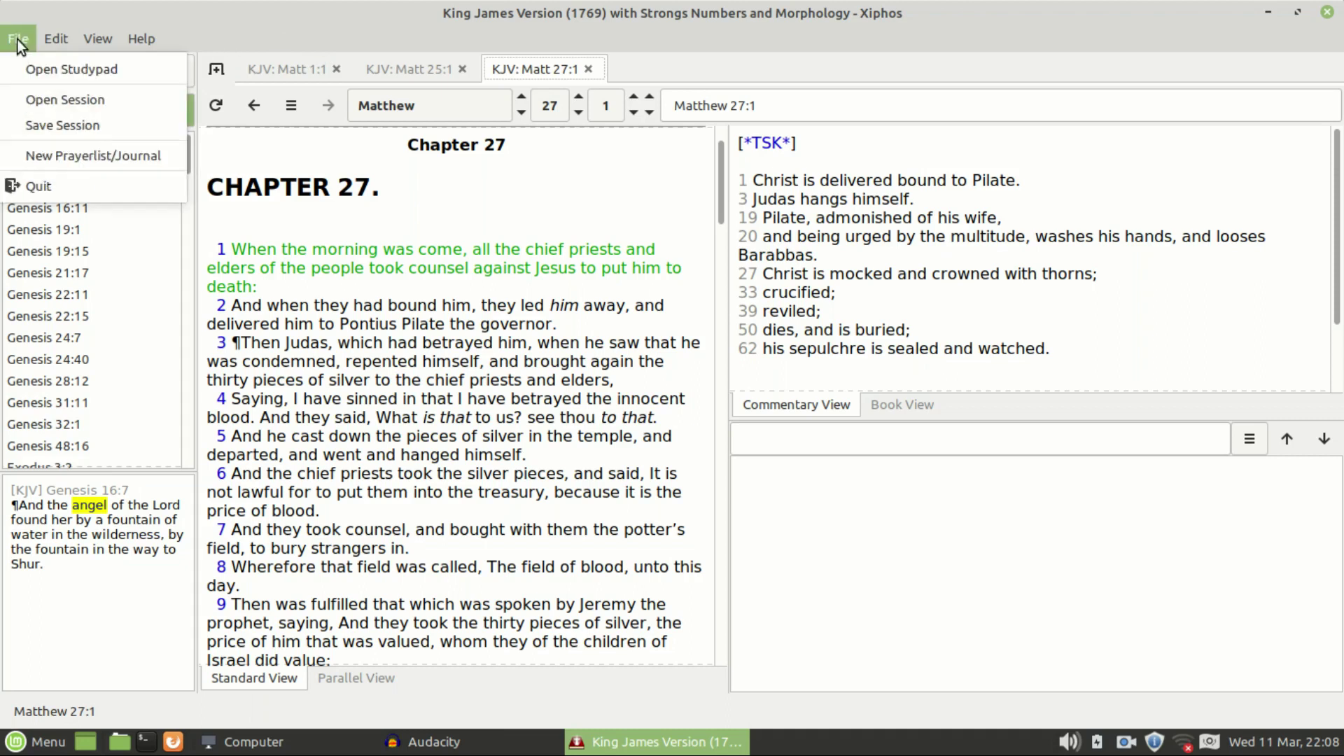
pyautogui.press('F4')
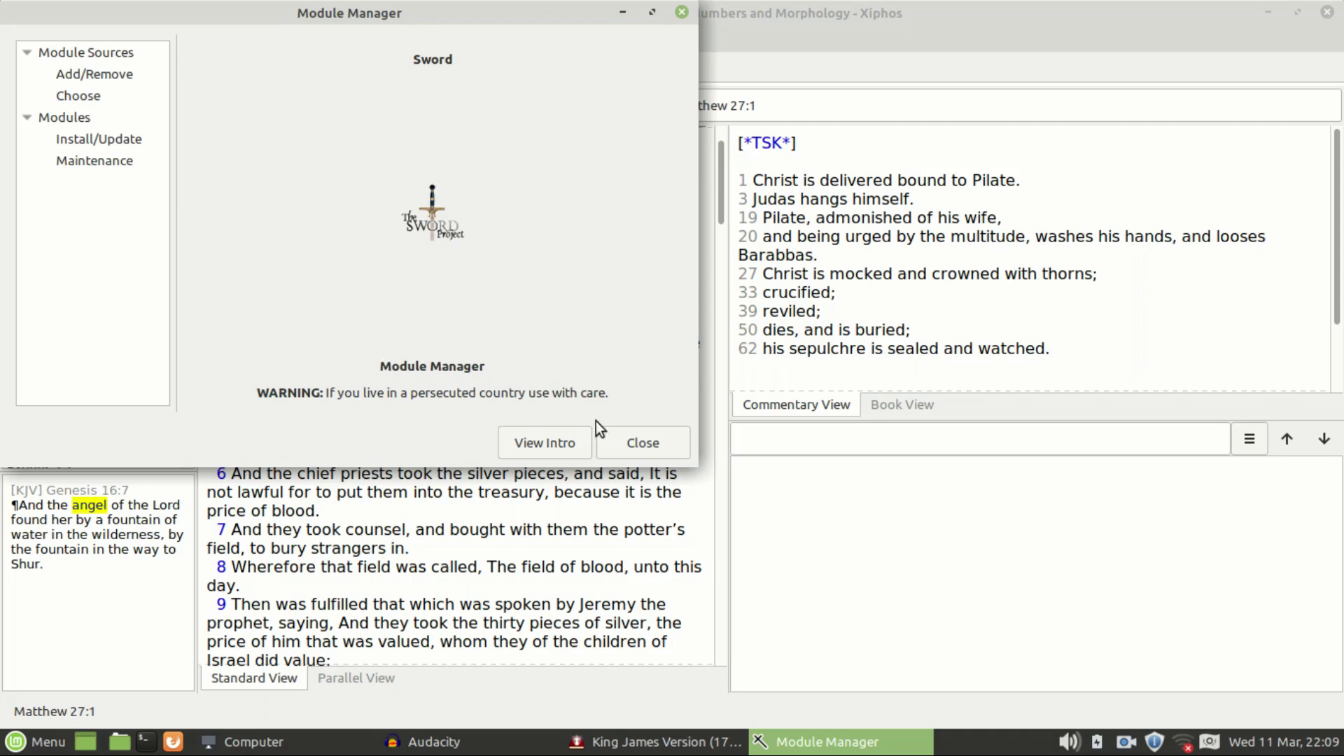
pyautogui.click(639, 432)
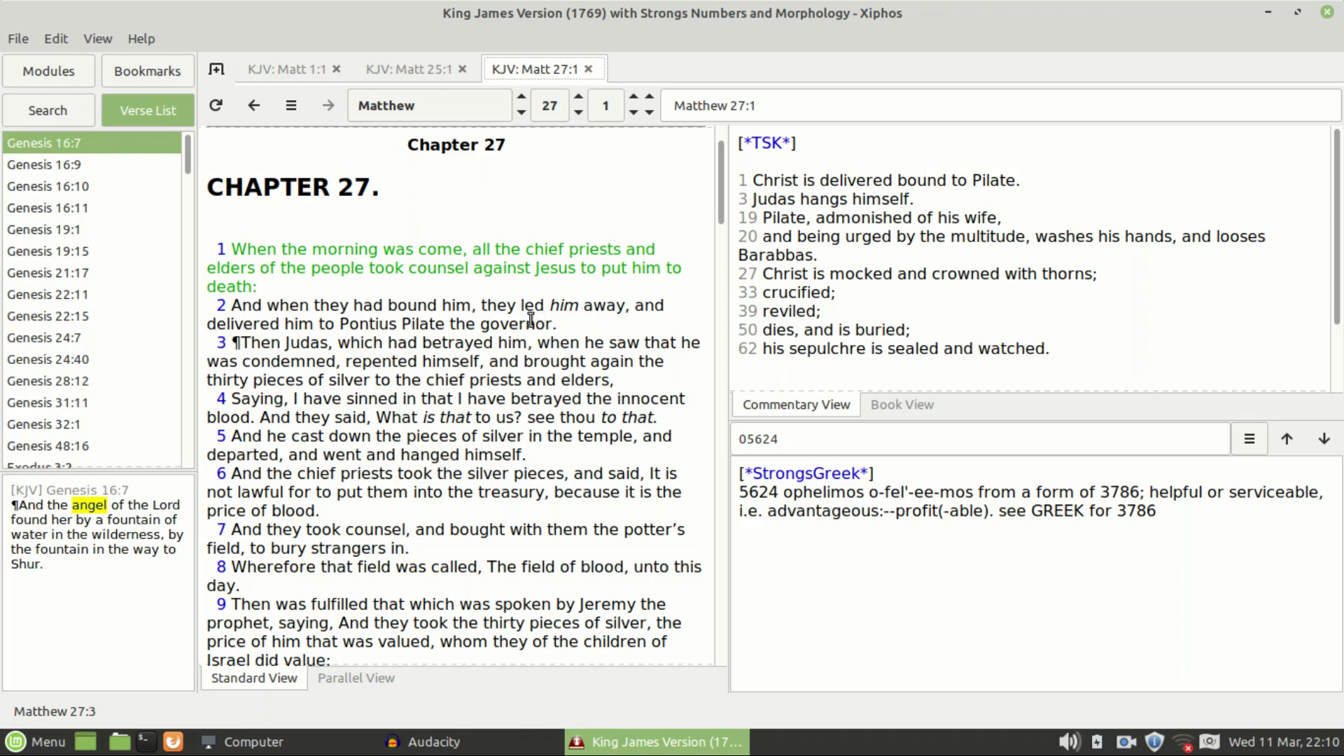
# Step: Open the 1 Cor 15:1-4 bookmark under "What is the Gospel?" and widen the Bible text pane
pyautogui.click(175, 74)
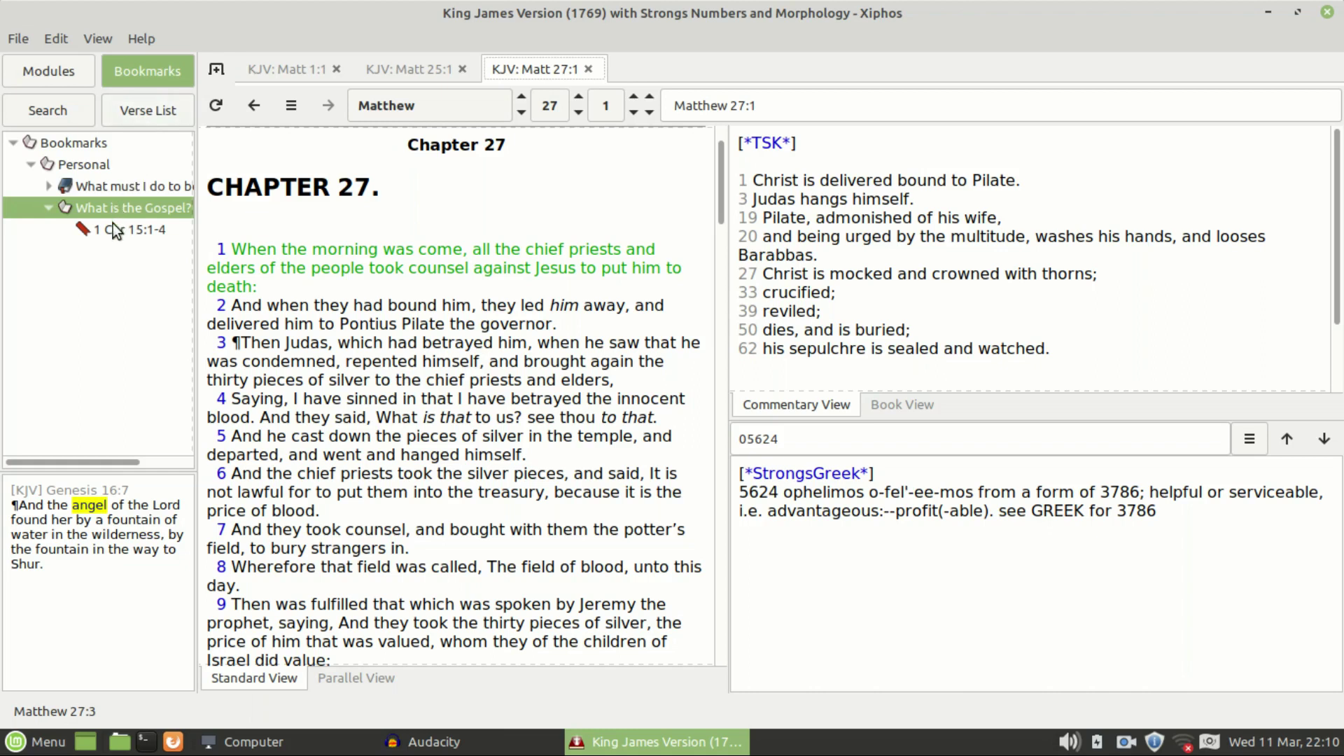
pyautogui.click(113, 231)
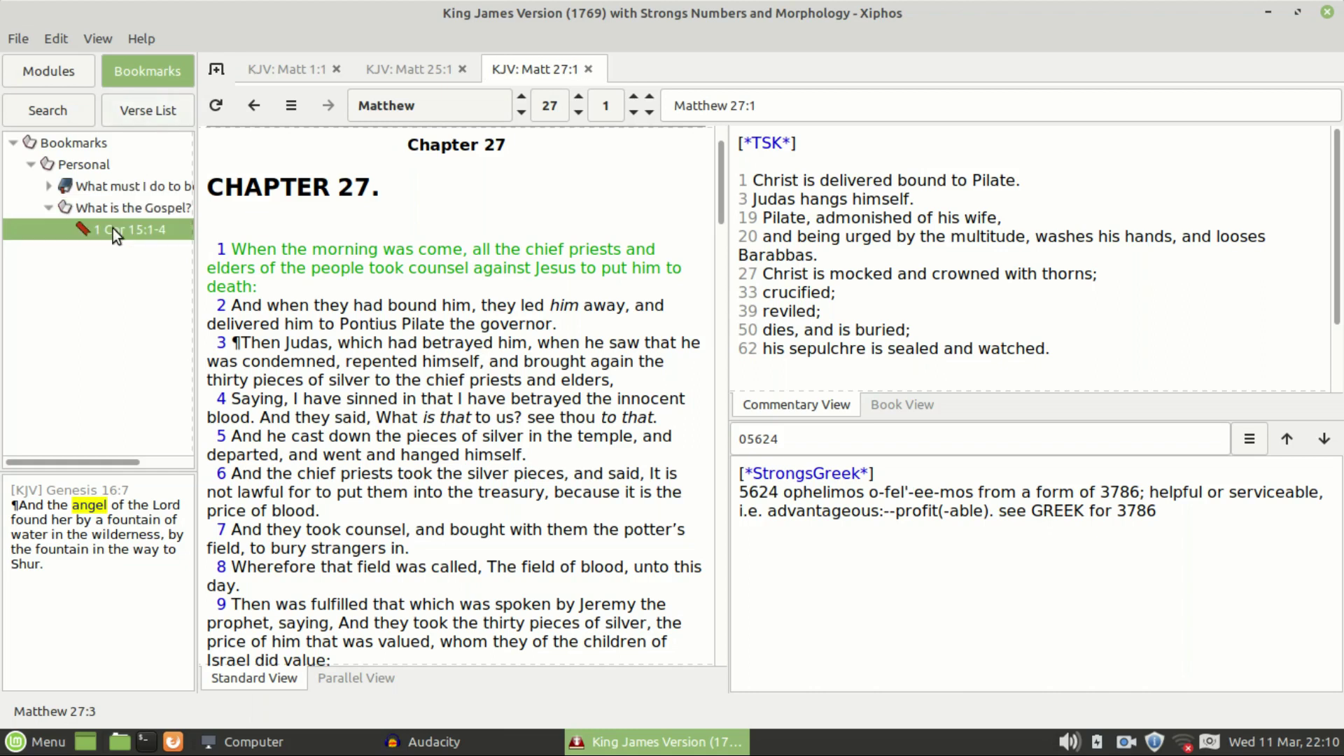
pyautogui.doubleClick(112, 228)
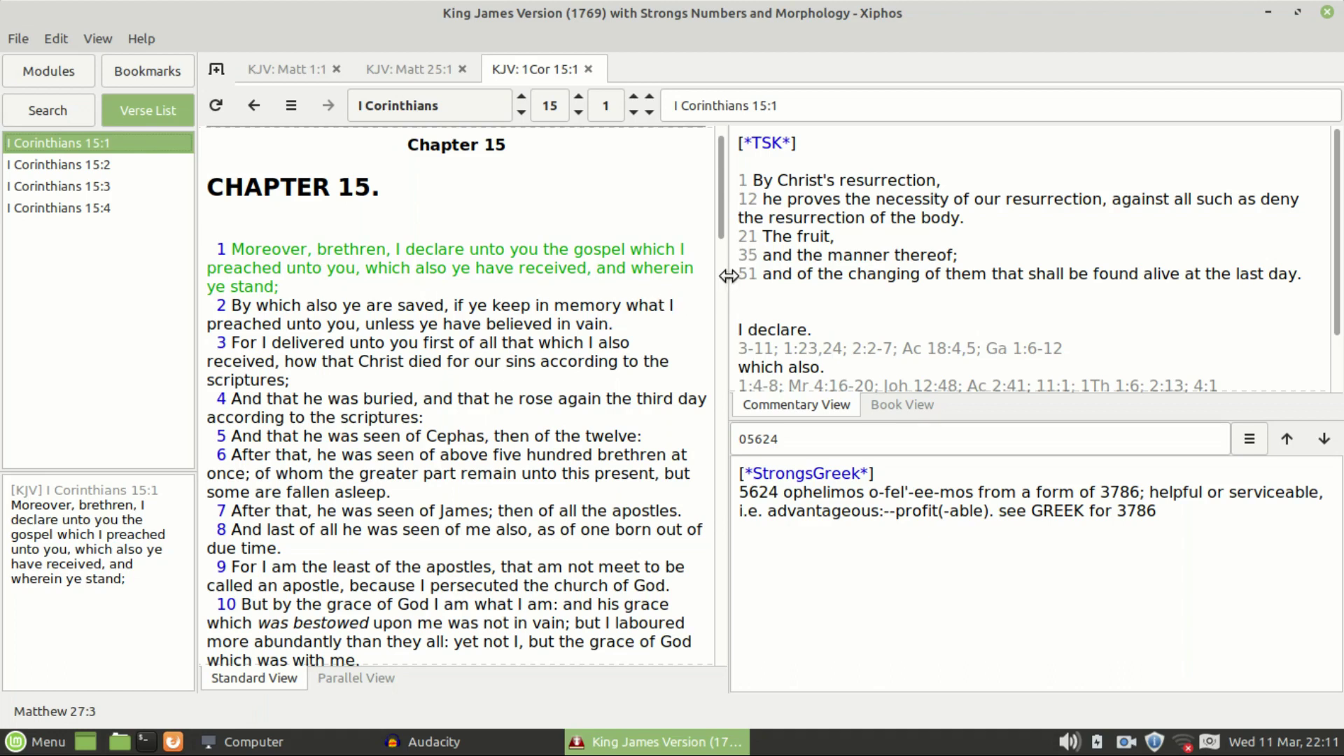
pyautogui.moveTo(726, 273); pyautogui.dragTo(914, 279)
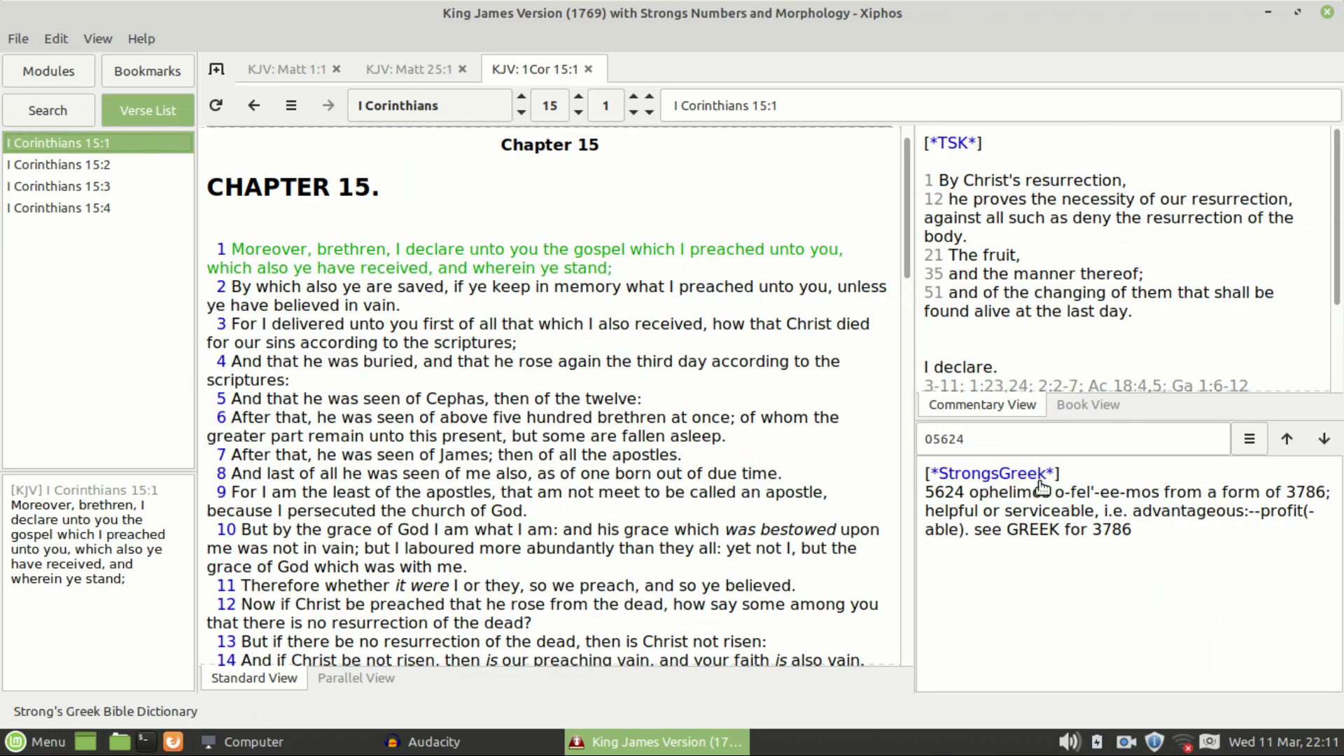
# Step: Look up entry 05627 in the Strong's Greek dictionary and step back through the entries to 05623
pyautogui.click(991, 445)
pyautogui.press('BackSpace')
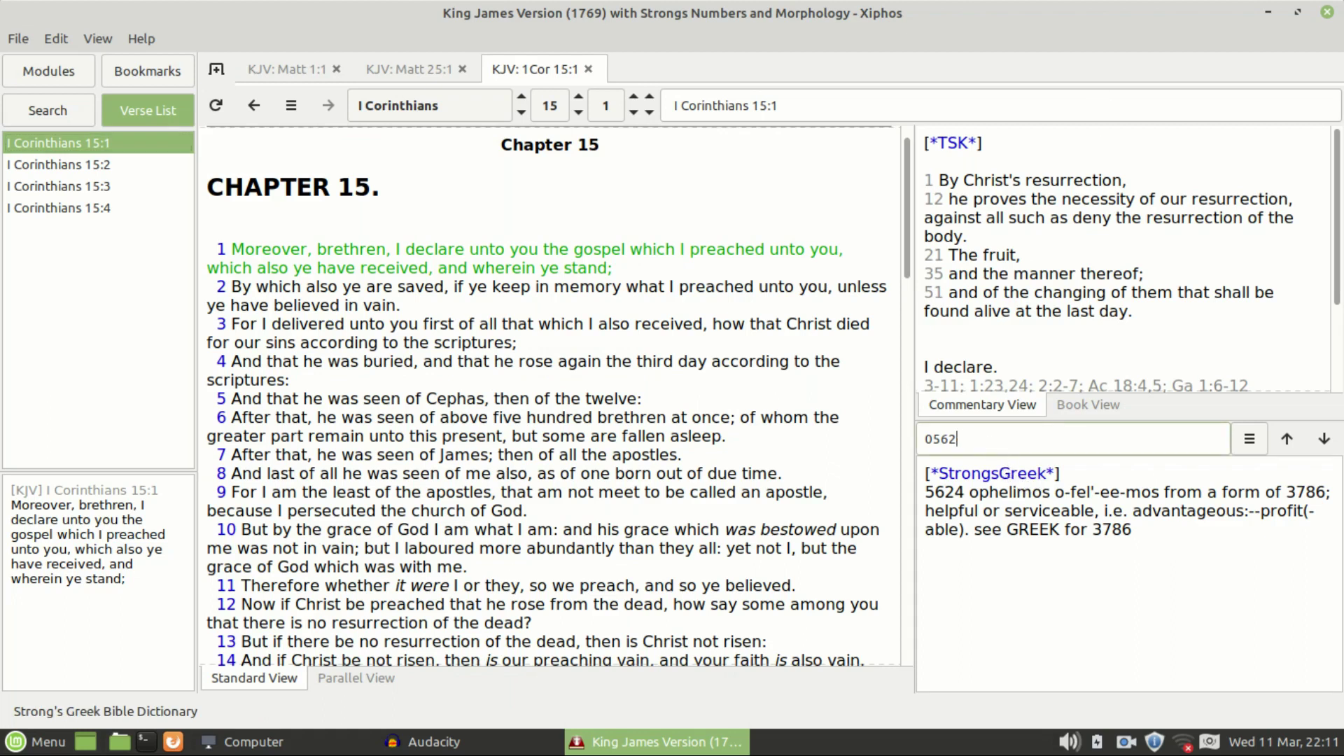
pyautogui.write('7')
pyautogui.click(1285, 440)
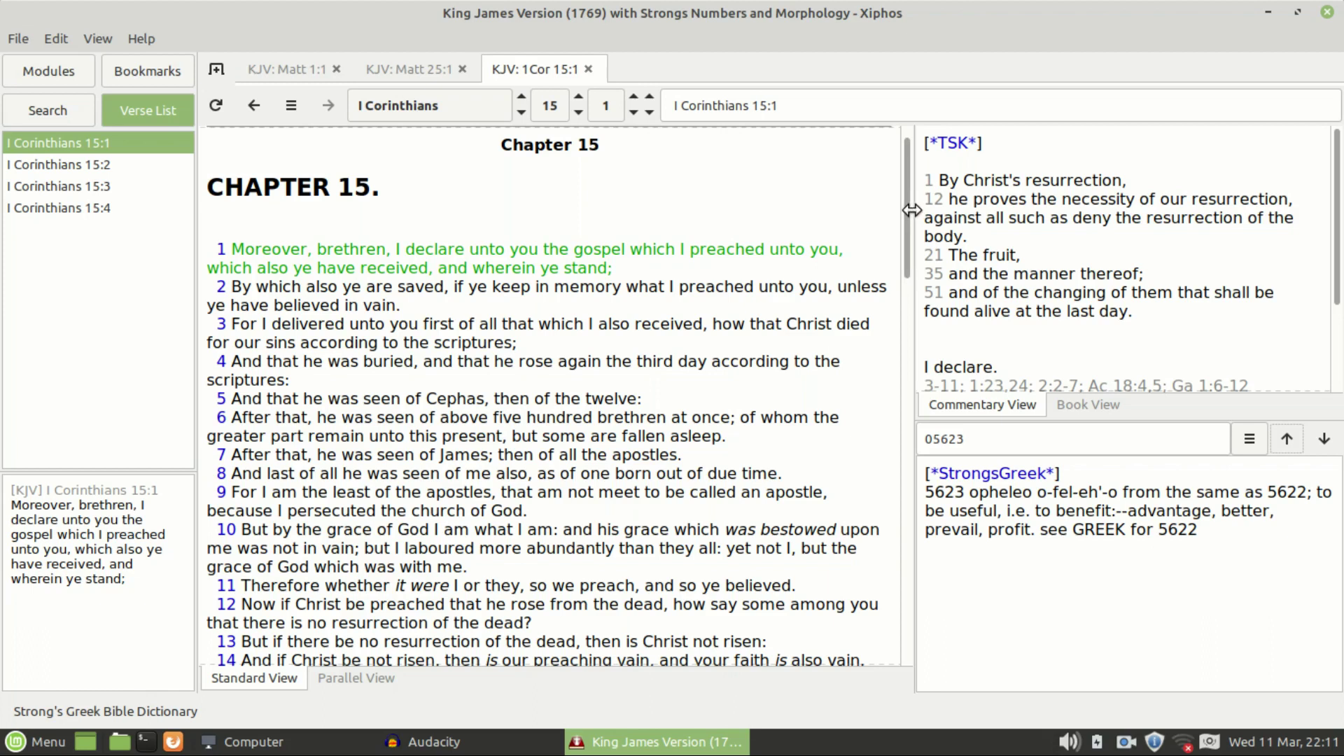
# Step: Clear the navigation history of the 1 Corinthians 15 tab and check the history list again
pyautogui.scroll(1, 906, 207)
pyautogui.moveTo(906, 207); pyautogui.dragTo(915, 302)
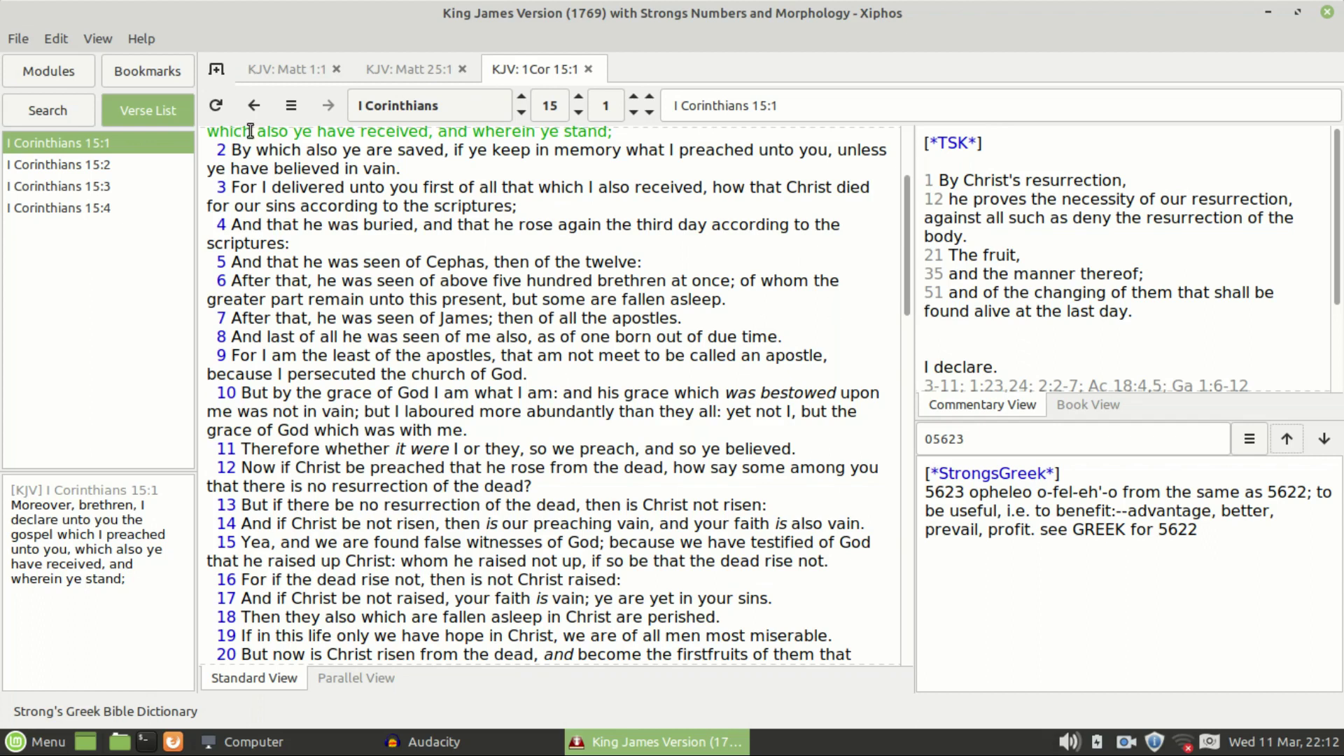
pyautogui.click(285, 104)
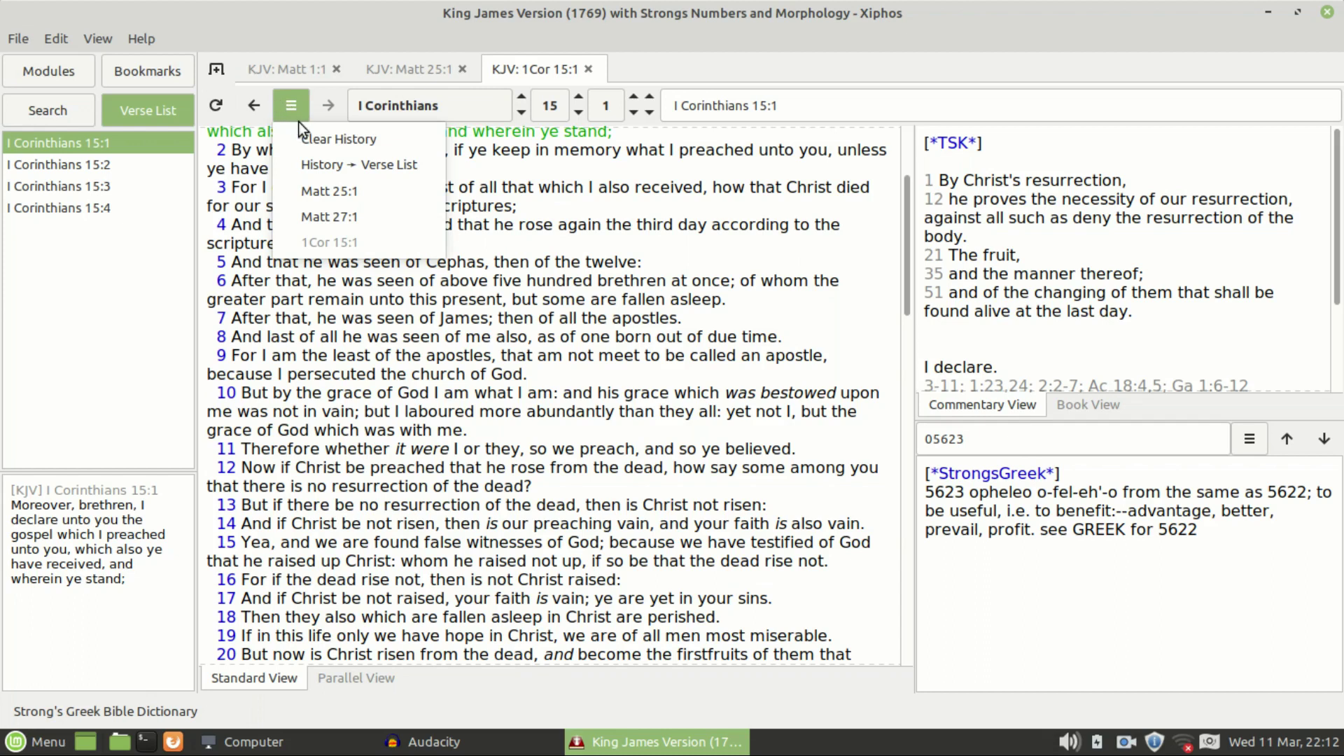
pyautogui.click(313, 135)
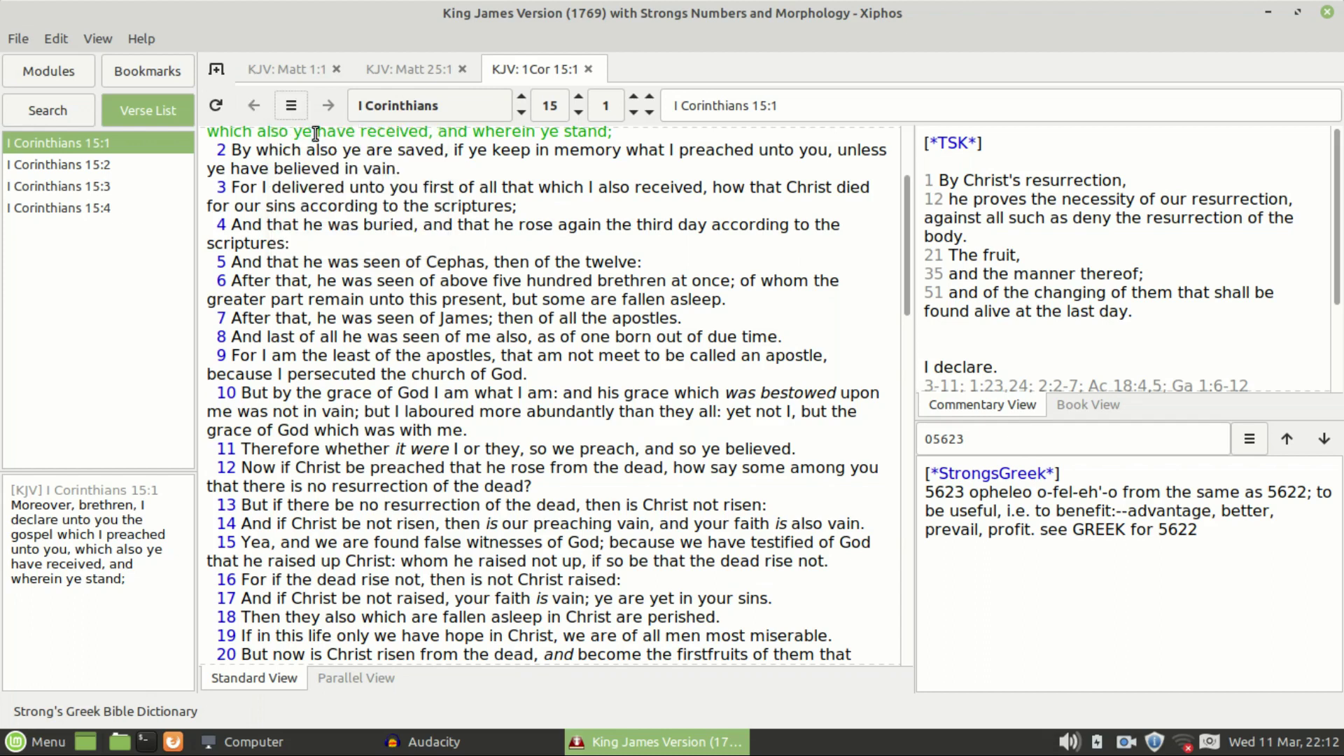
pyautogui.click(288, 109)
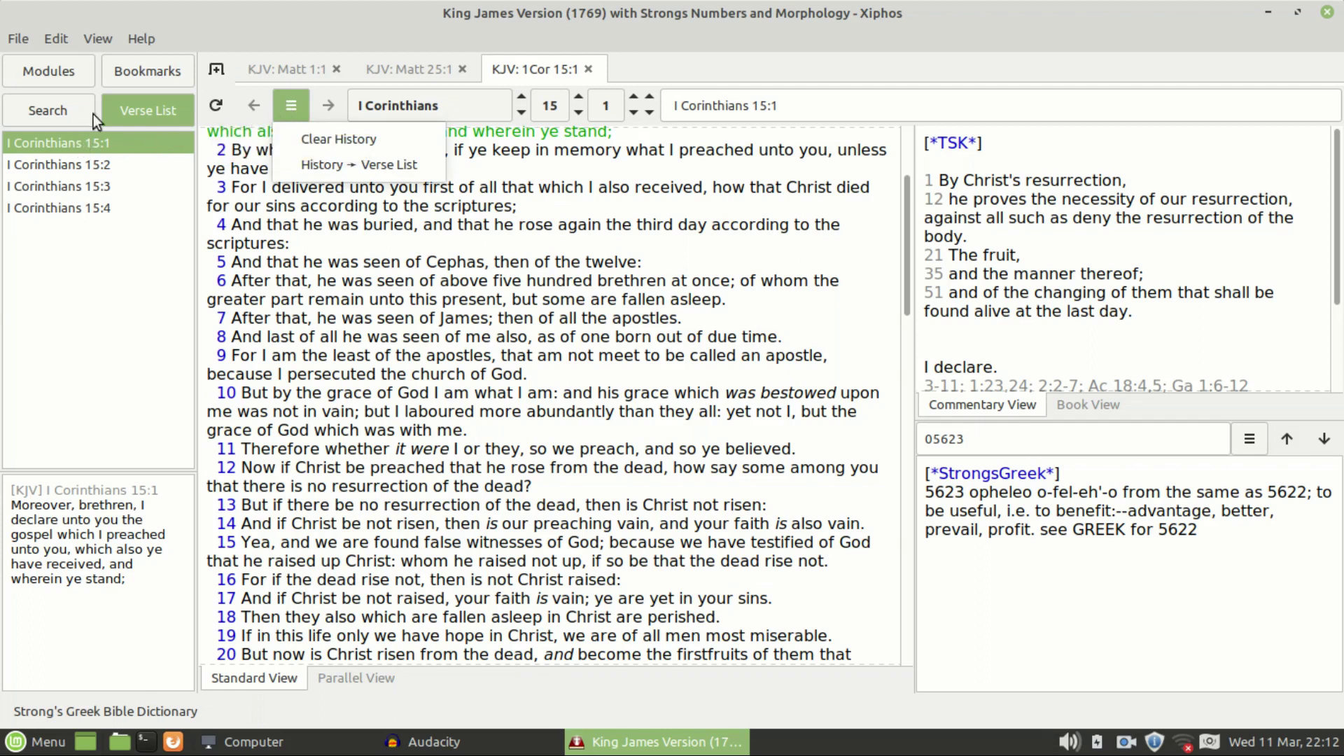
# Step: Switch from the verse list back to the bookmarks tree and review the available view options without changing them
pyautogui.click(125, 73)
pyautogui.click(124, 72)
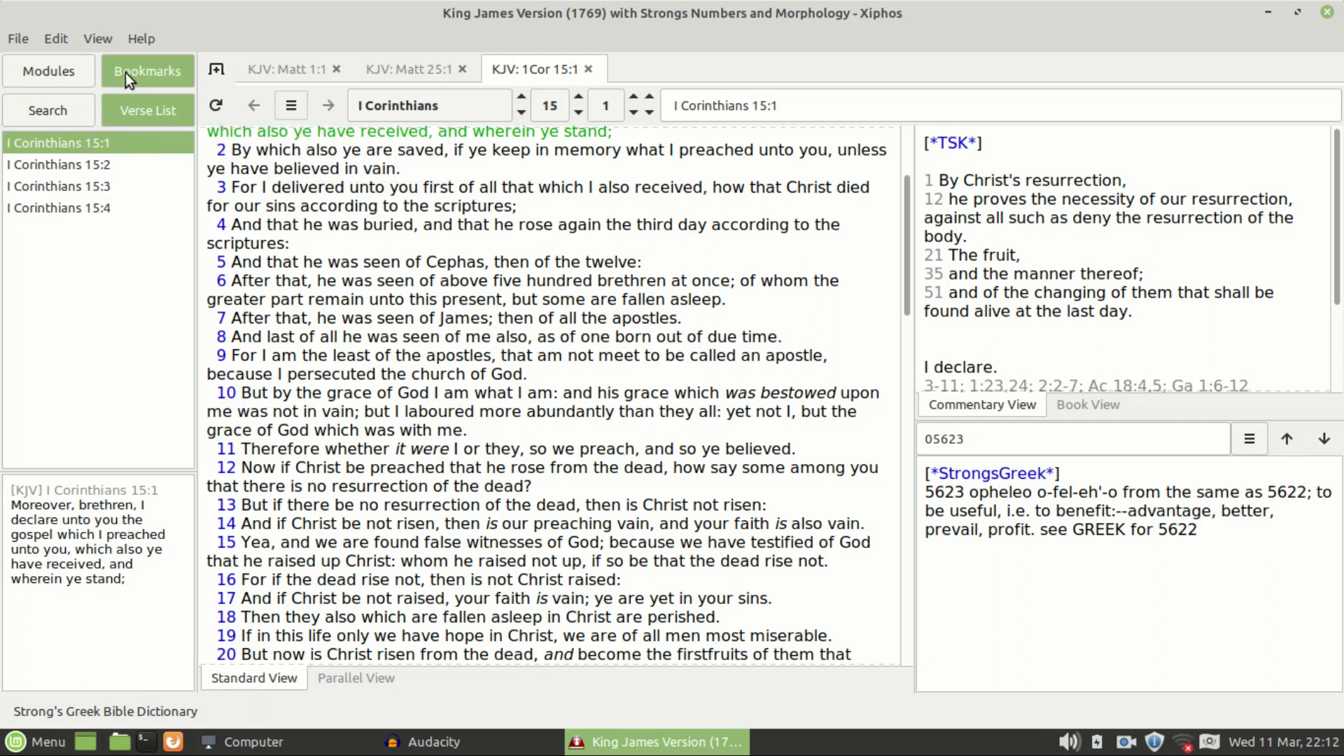
pyautogui.click(82, 39)
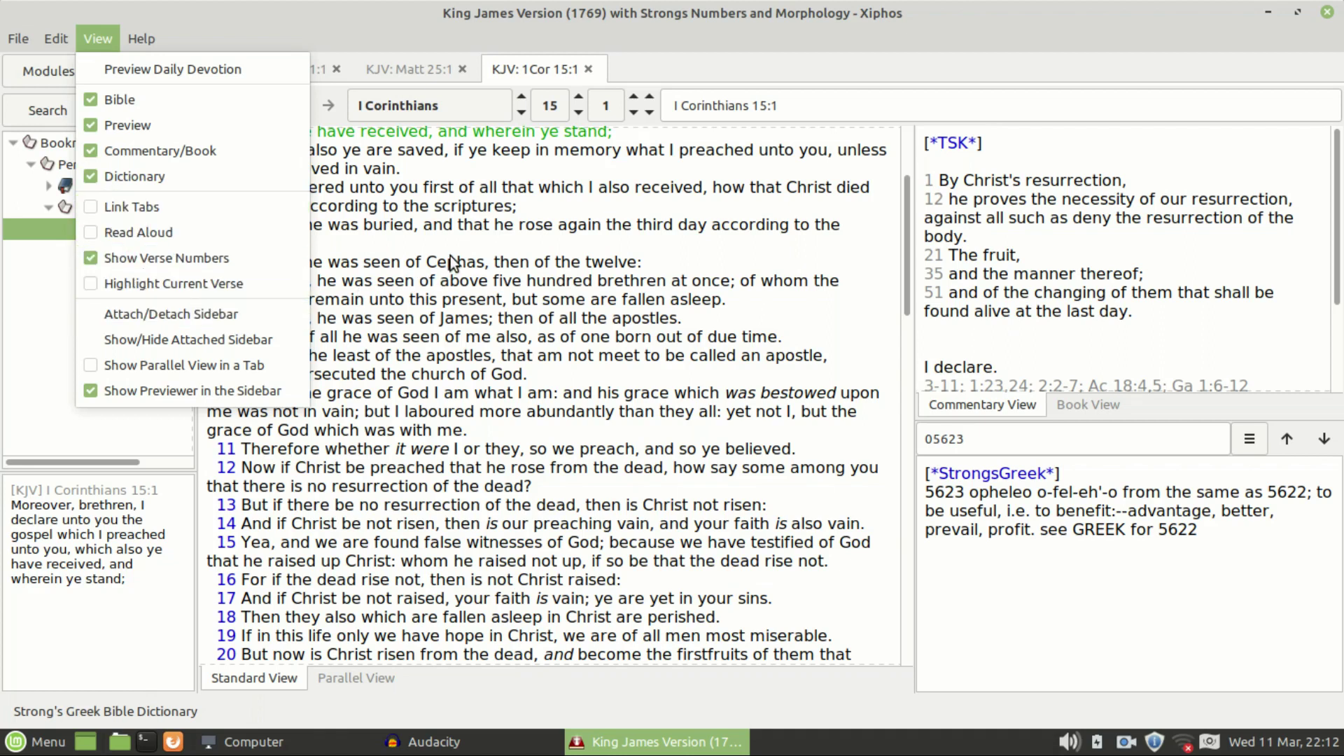
pyautogui.click(48, 250)
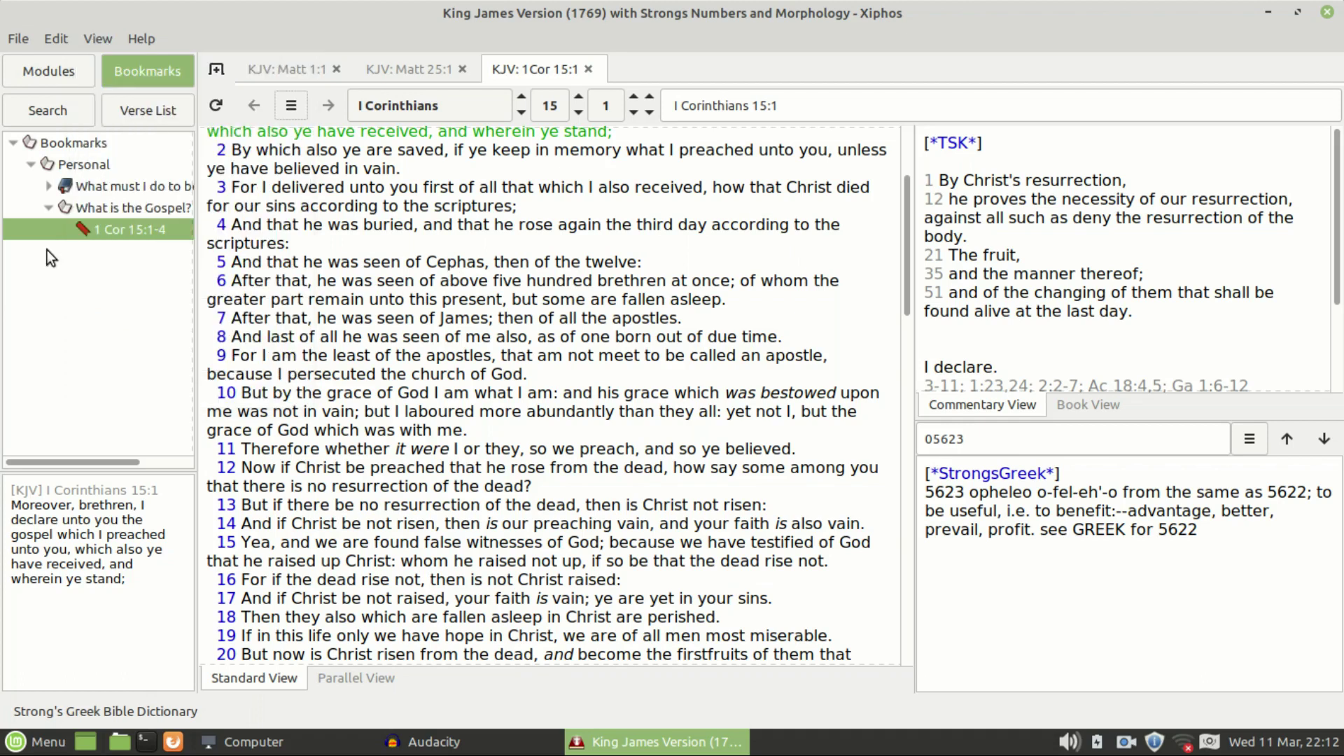